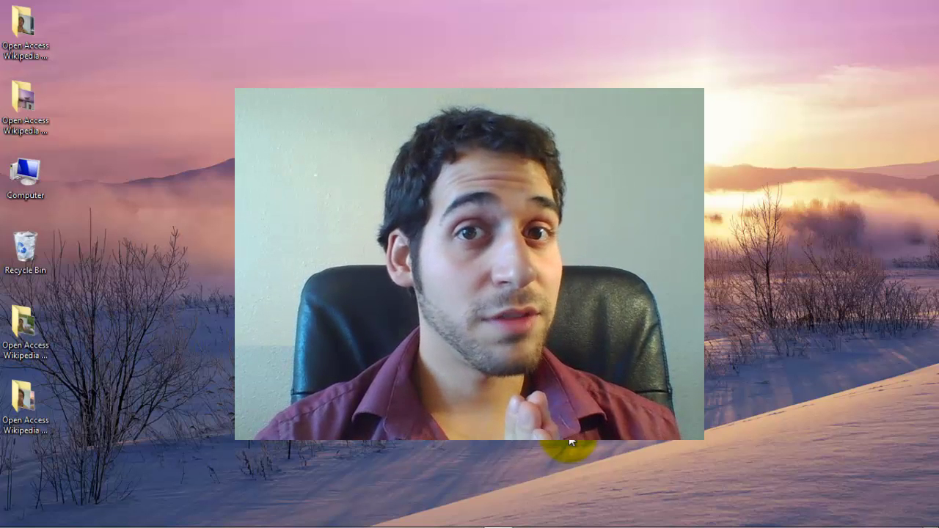
Launch Firefox and go to commons.wikimedia.org
mouse_move(245, 518)
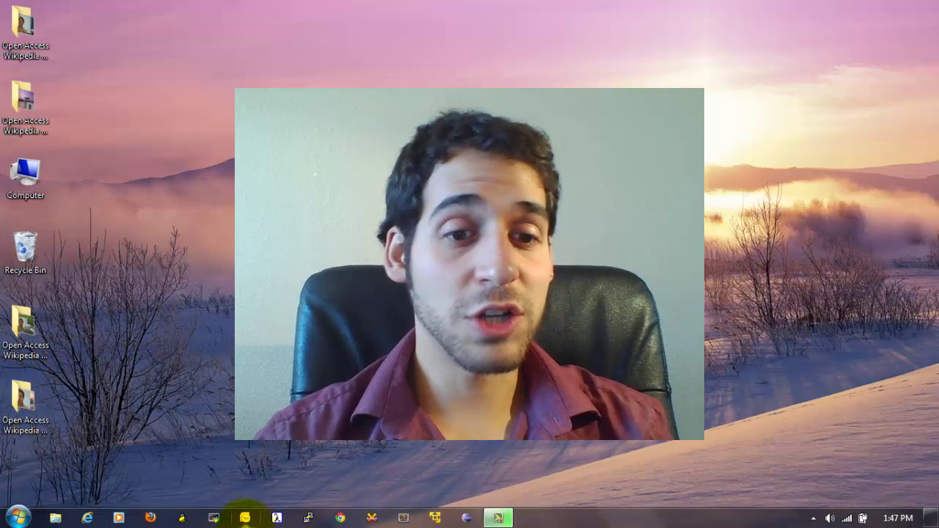
click(149, 518)
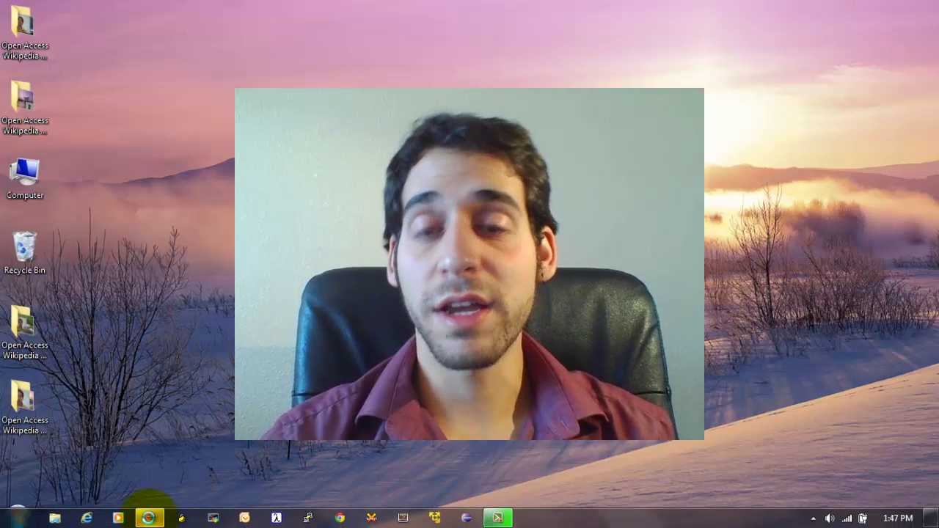
mouse_move(150, 520)
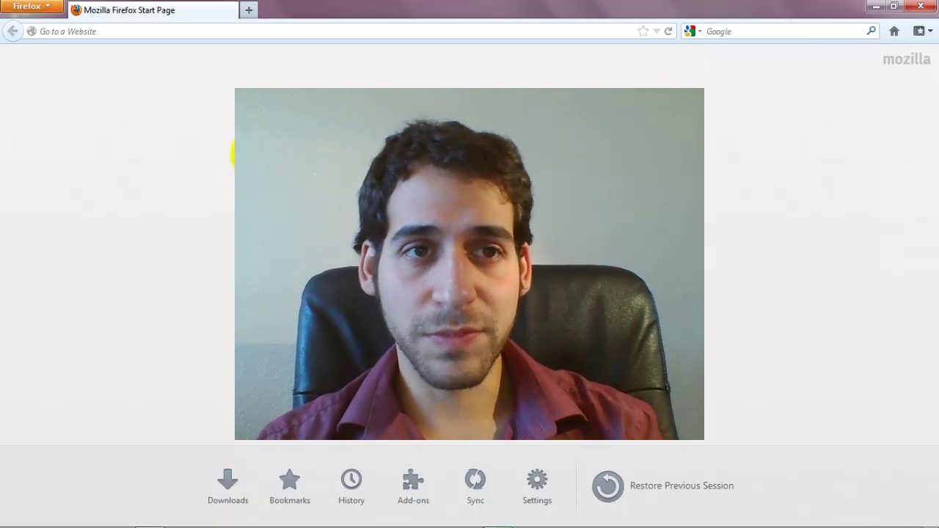
click(153, 37)
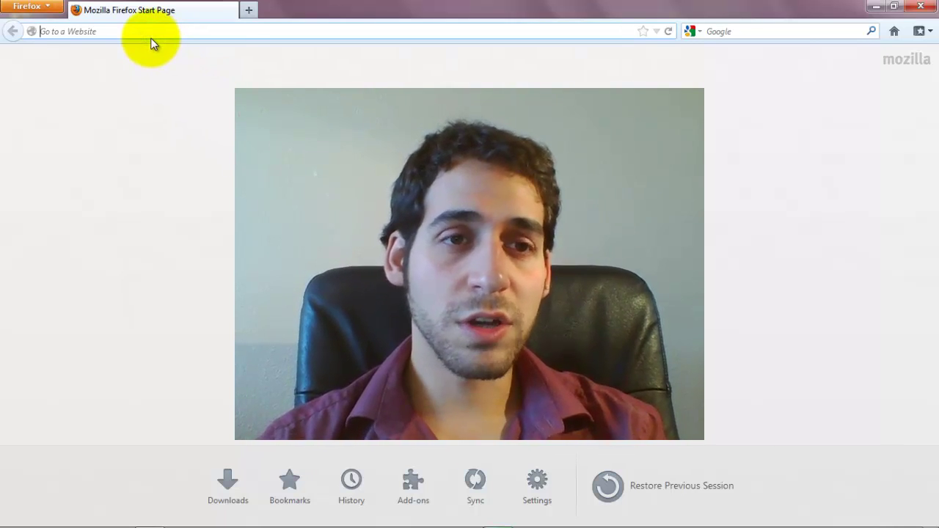
text(commons)
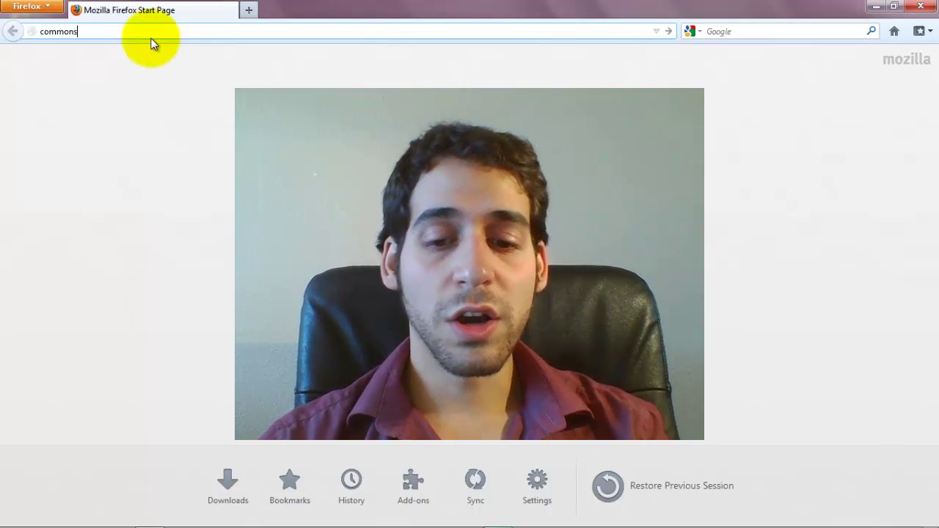
text(.wikim)
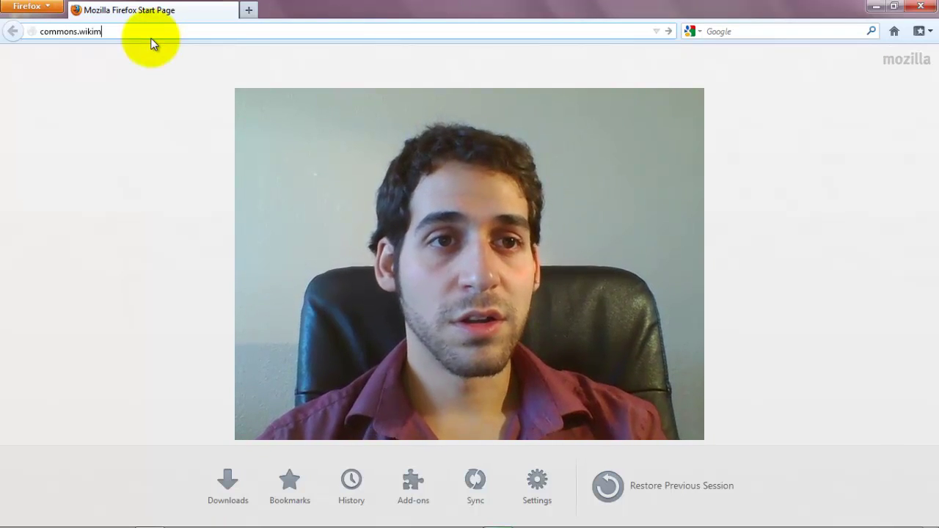
text(edia.org)
key(Return)
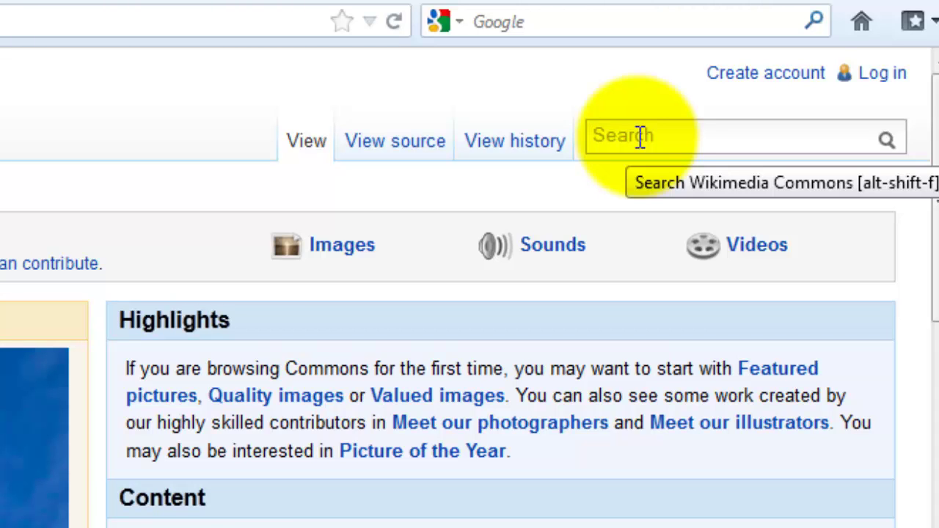
Search Wikimedia Commons for Commons:OAFD/N and open that nominations page
text(Common)
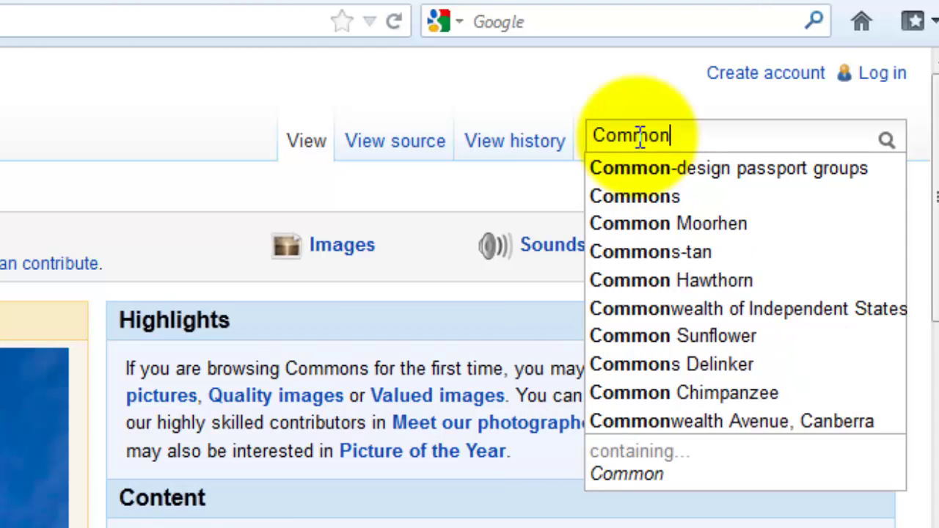
text(s:OA)
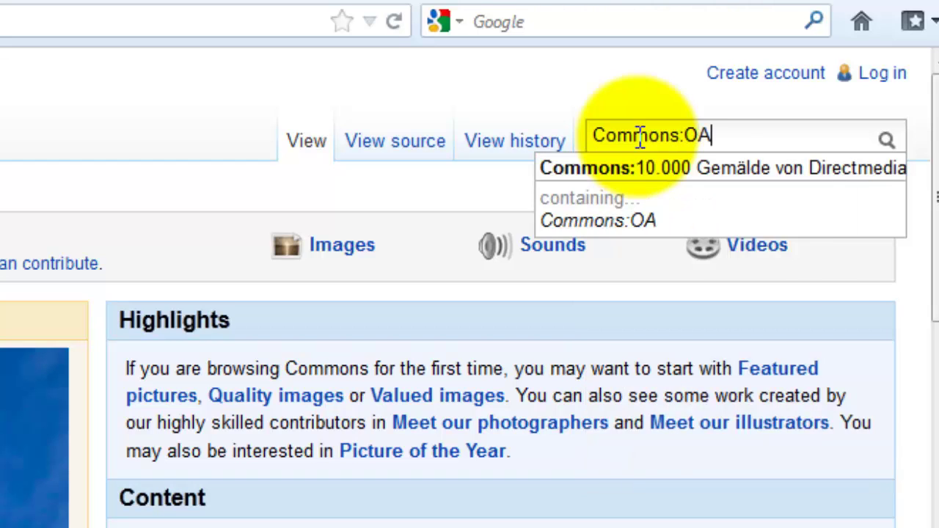
text(FD)
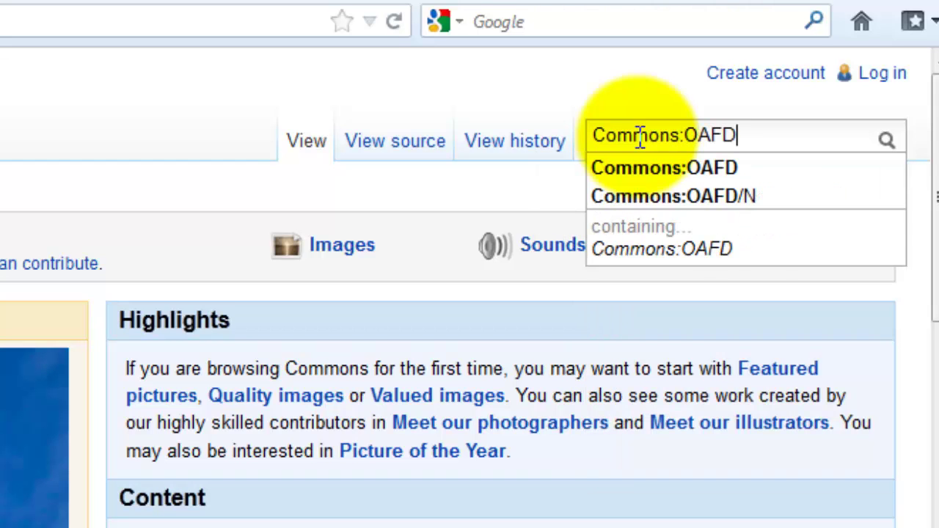
text(/N)
key(Down)
key(Return)
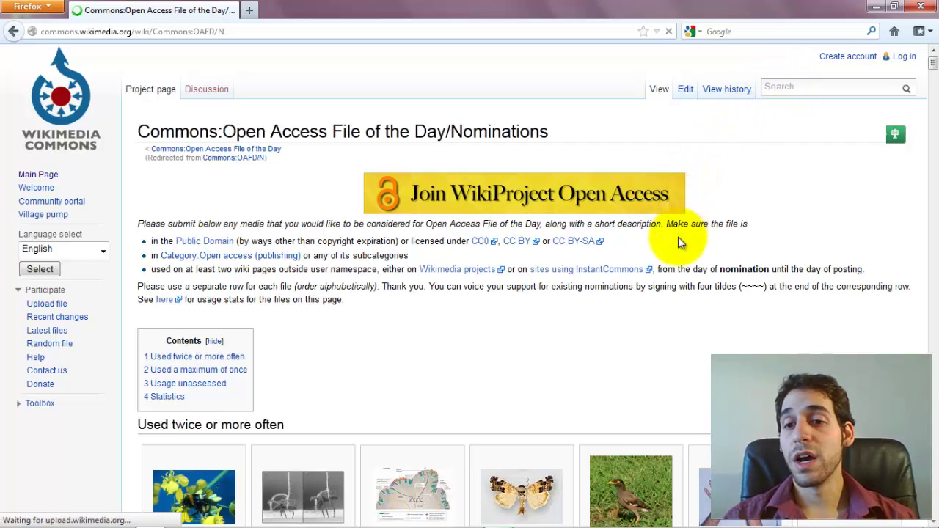
Browse the gallery of nominated files in the "Used twice or more often" section
scroll(676, 240, down, 4)
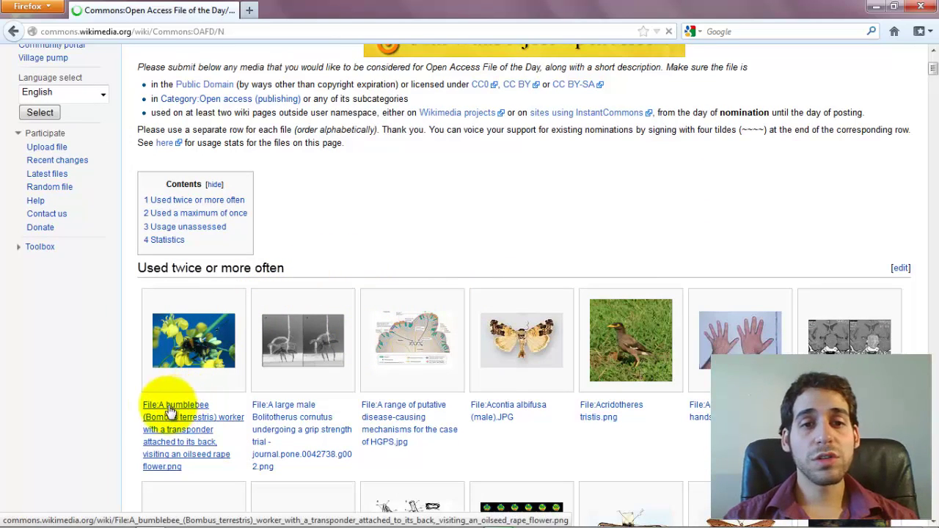
scroll(119, 420, down, 2)
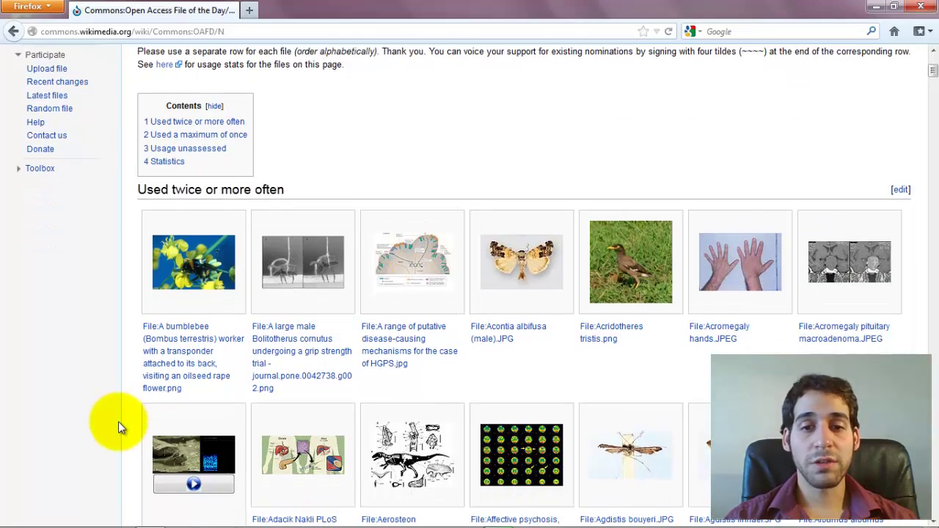
scroll(120, 427, down, 6)
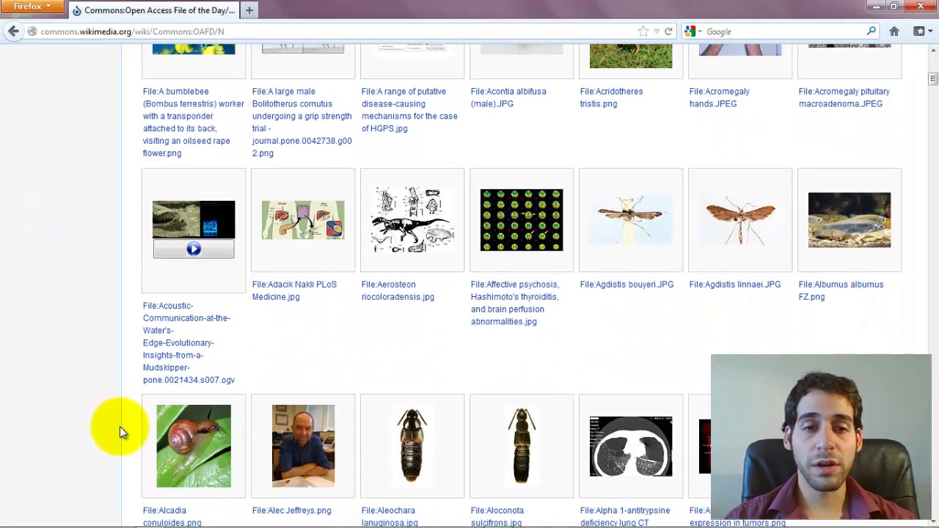
scroll(132, 422, down, 2)
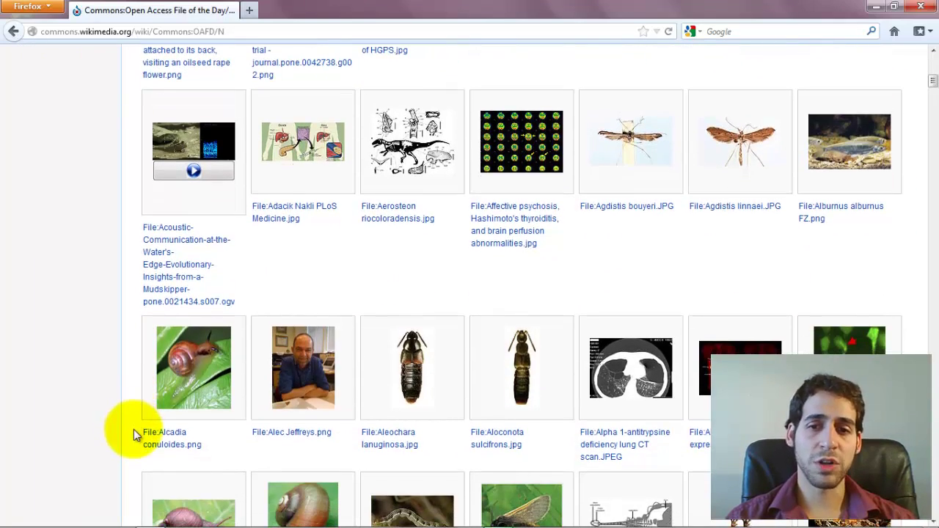
scroll(133, 429, down, 3)
scroll(134, 430, down, 1)
scroll(134, 432, down, 5)
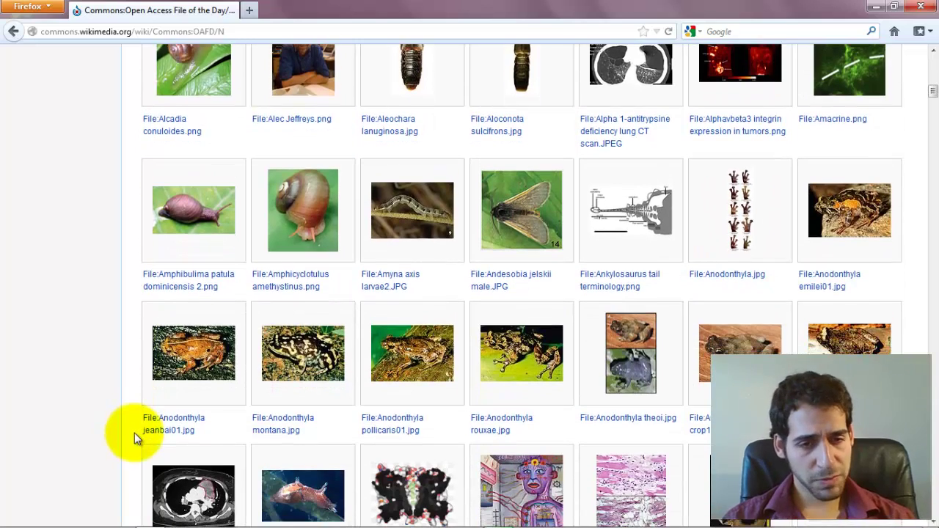
scroll(134, 438, down, 1)
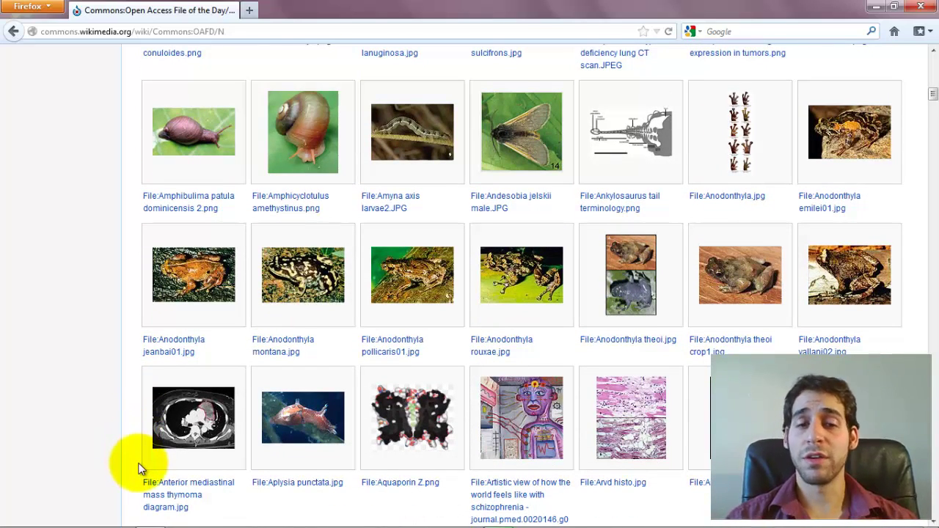
scroll(144, 466, up, 11)
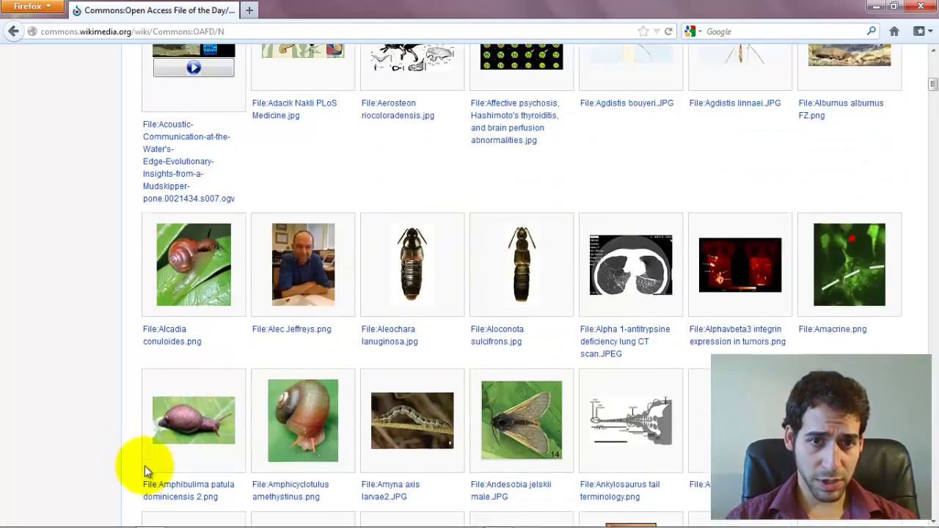
scroll(144, 467, up, 4)
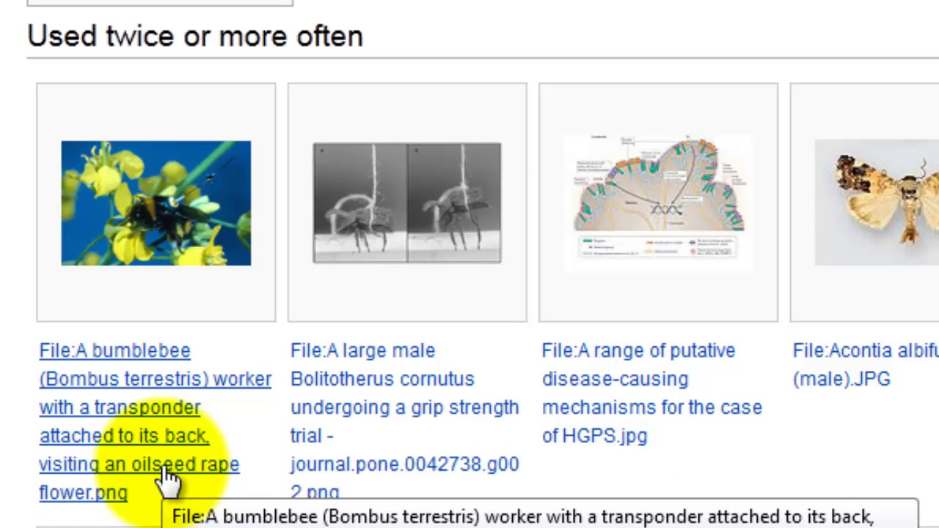
Open the file page of the bumblebee worker with a transponder and examine the image, its description and its source
click(166, 477)
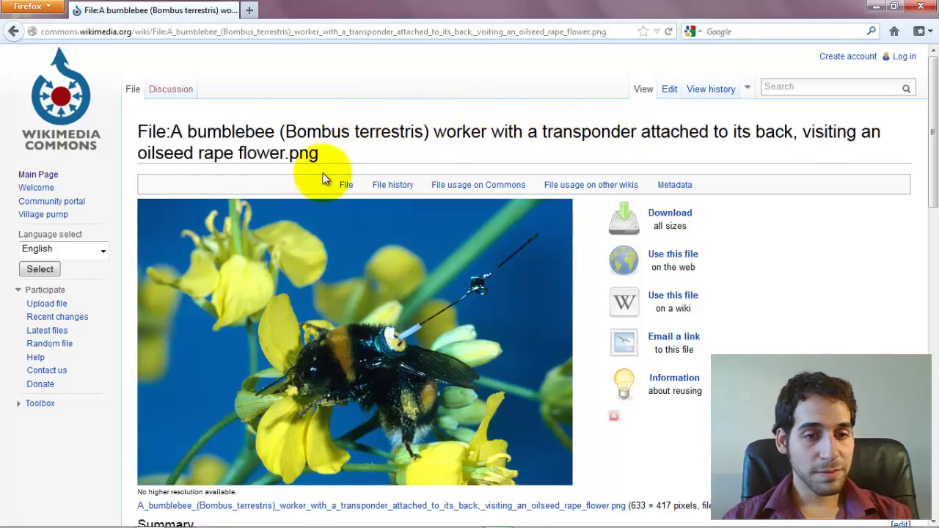
scroll(276, 223, down, 5)
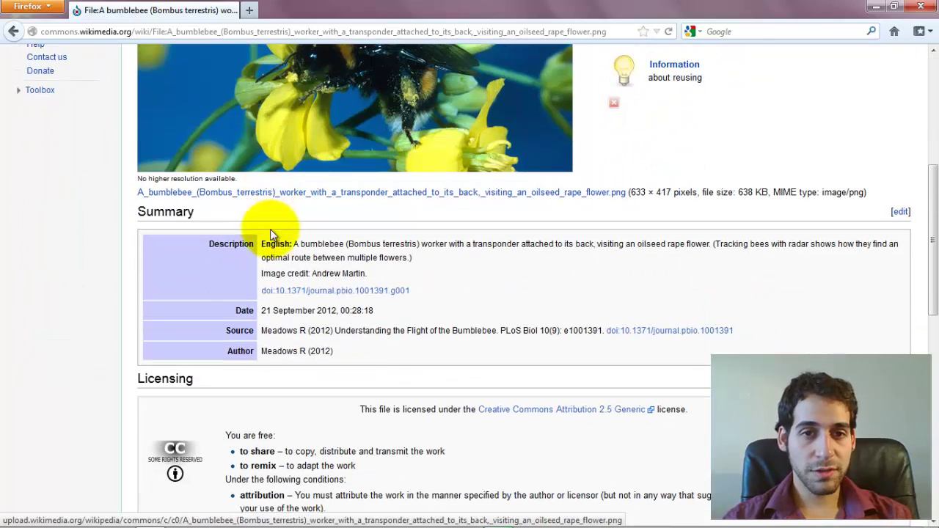
scroll(245, 235, up, 5)
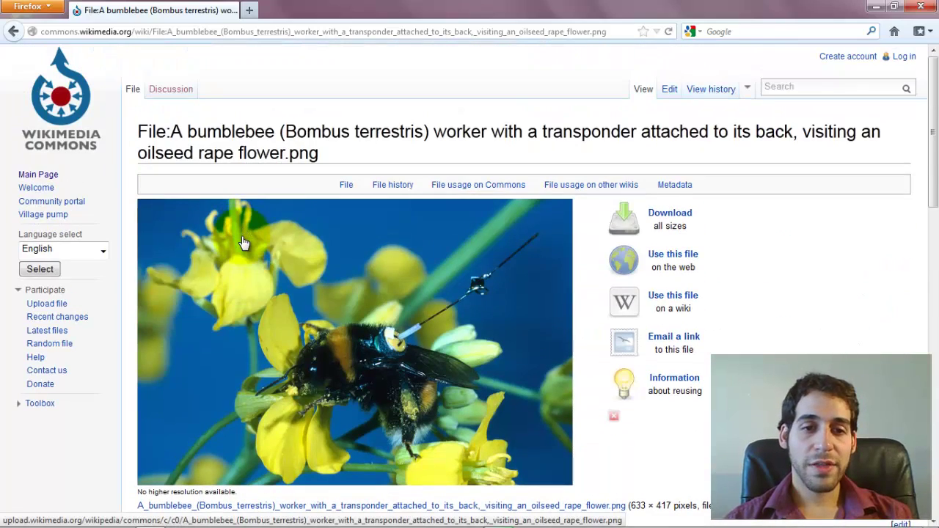
scroll(244, 242, down, 5)
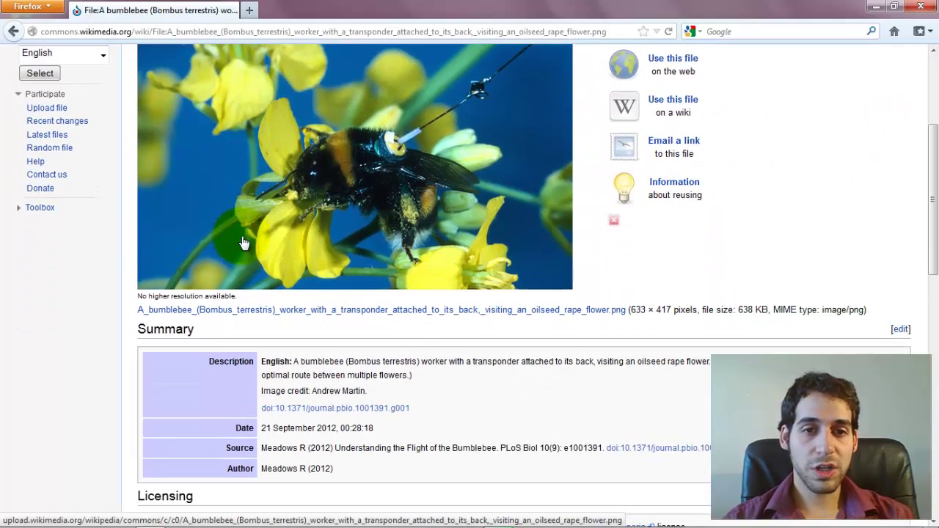
scroll(244, 243, down, 2)
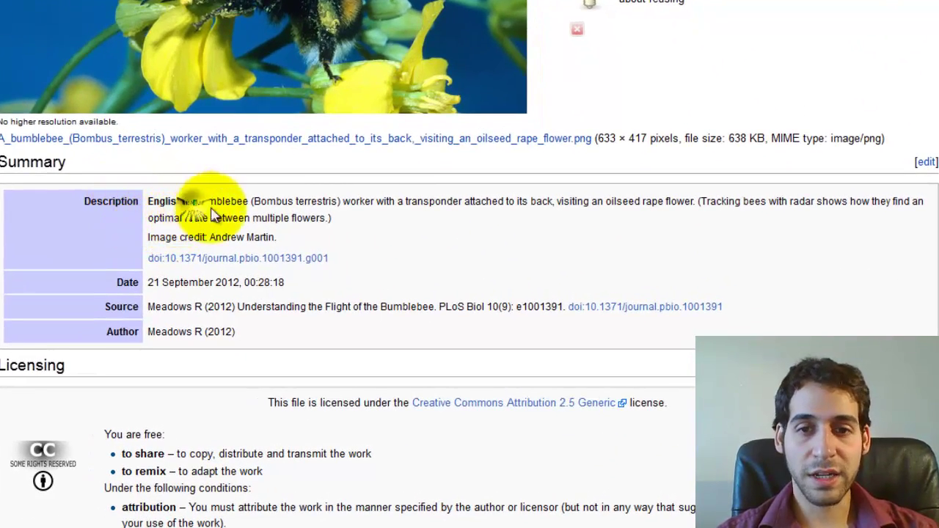
drag(195, 206, 230, 218)
click(230, 218)
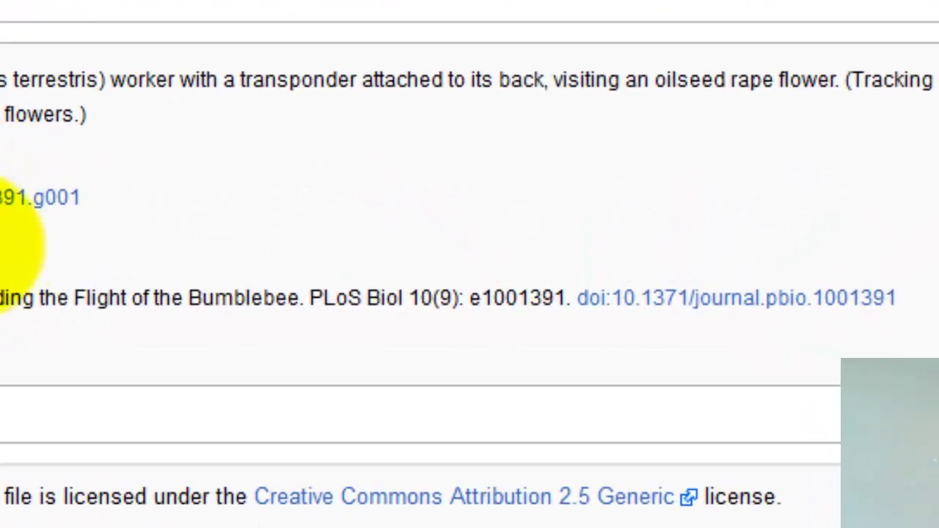
drag(319, 305, 563, 325)
click(569, 331)
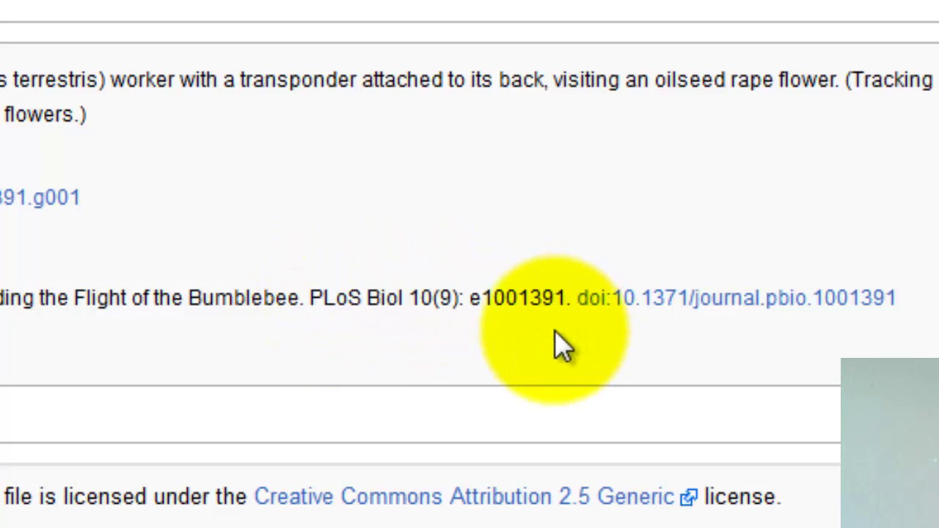
Examine the bumblebee file's licensing, file history and usage on other wikis, including de.wikipedia.org
scroll(539, 352, down, 3)
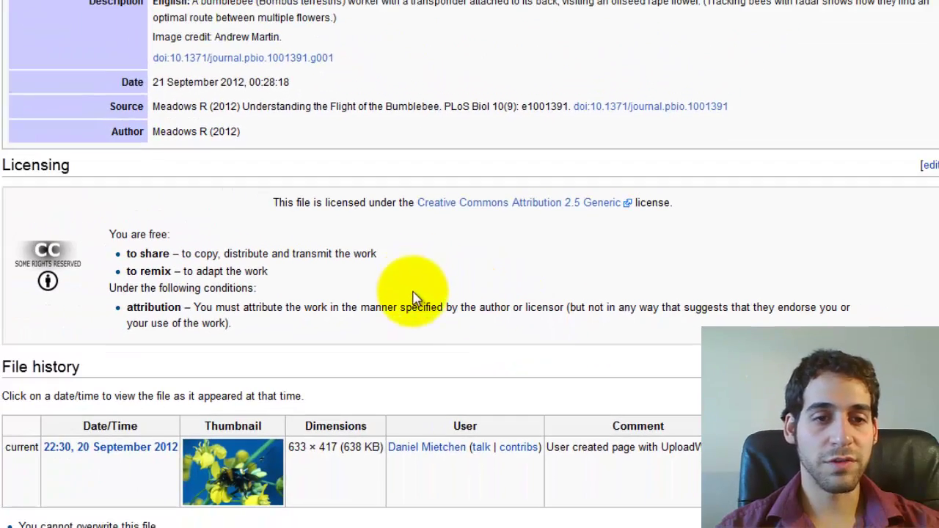
scroll(413, 300, down, 1)
scroll(413, 299, down, 2)
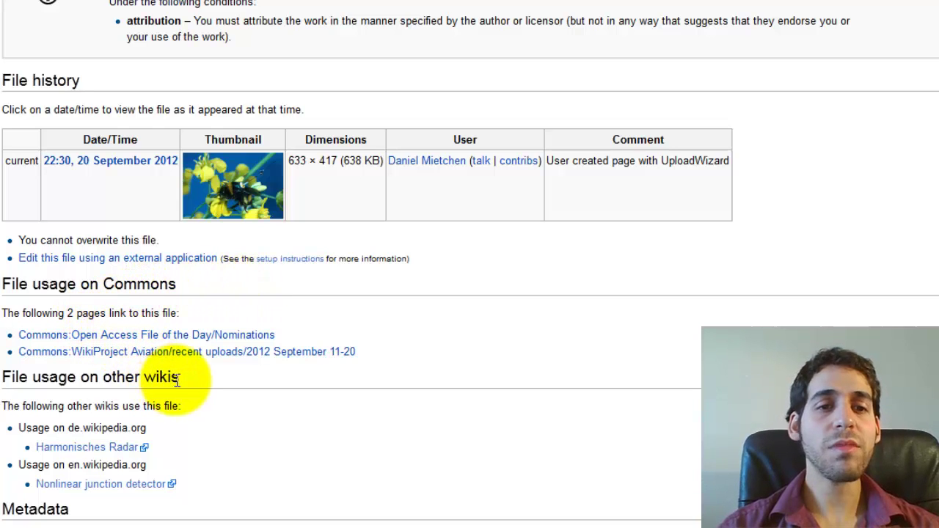
scroll(173, 389, down, 1)
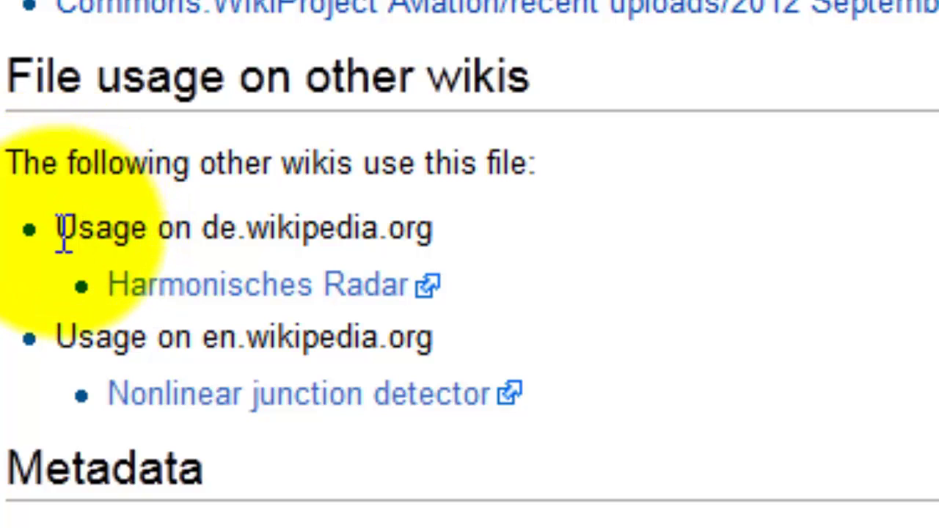
drag(206, 249, 445, 256)
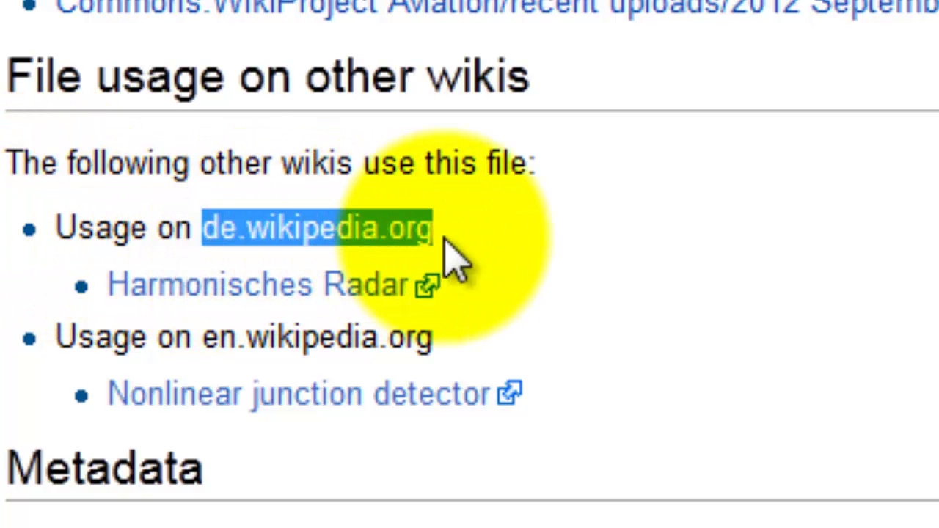
click(464, 256)
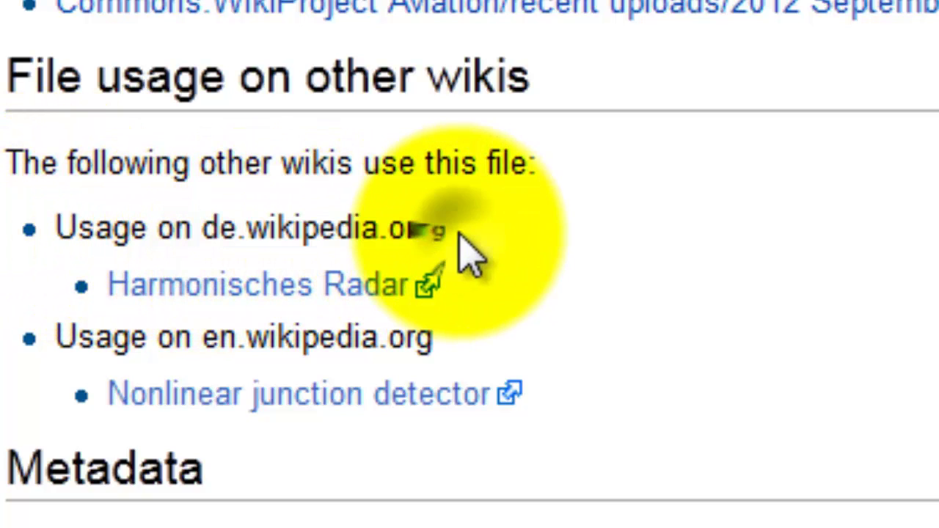
Open the German Wikipedia article Harmonisches Radar in a new tab and view it
right_click(321, 290)
click(440, 329)
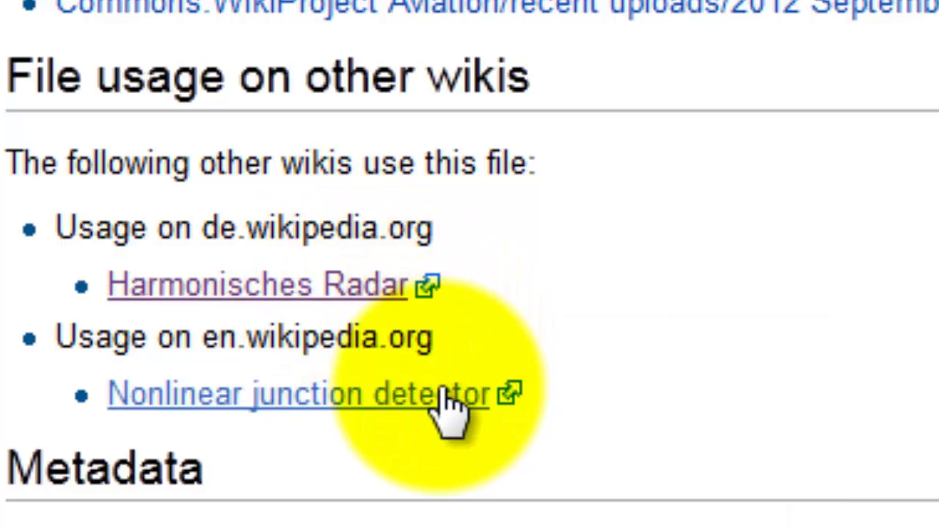
click(264, 10)
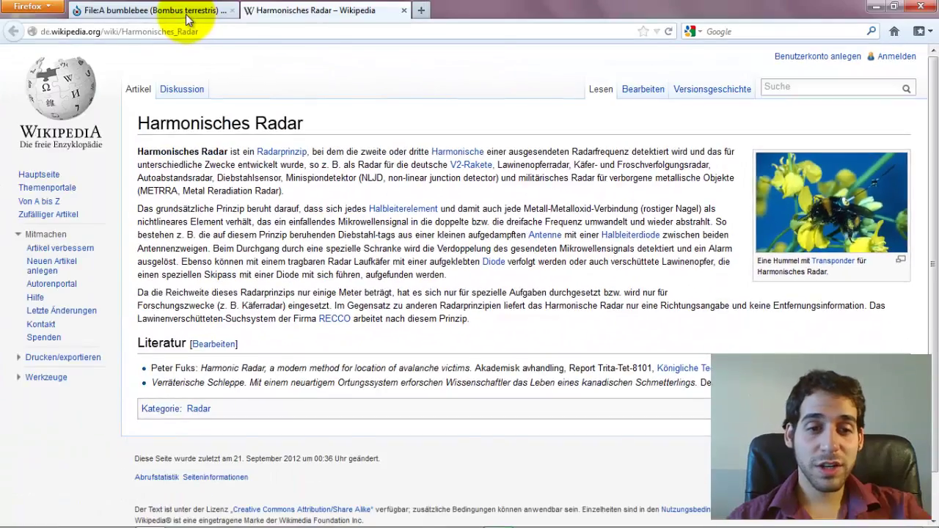
Open the English Wikipedia article Nonlinear junction detector from the file's usage list in a new tab, view it, and return to the file page
click(186, 12)
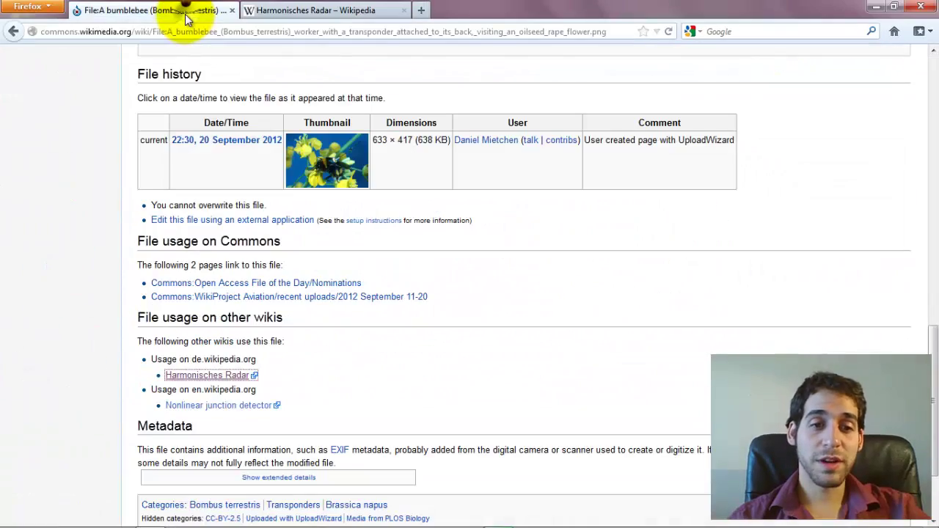
right_click(190, 412)
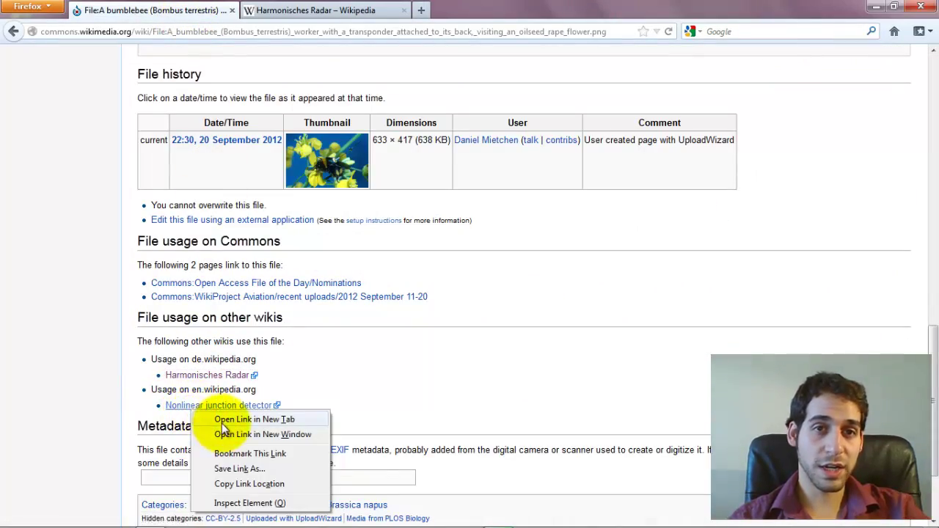
click(222, 420)
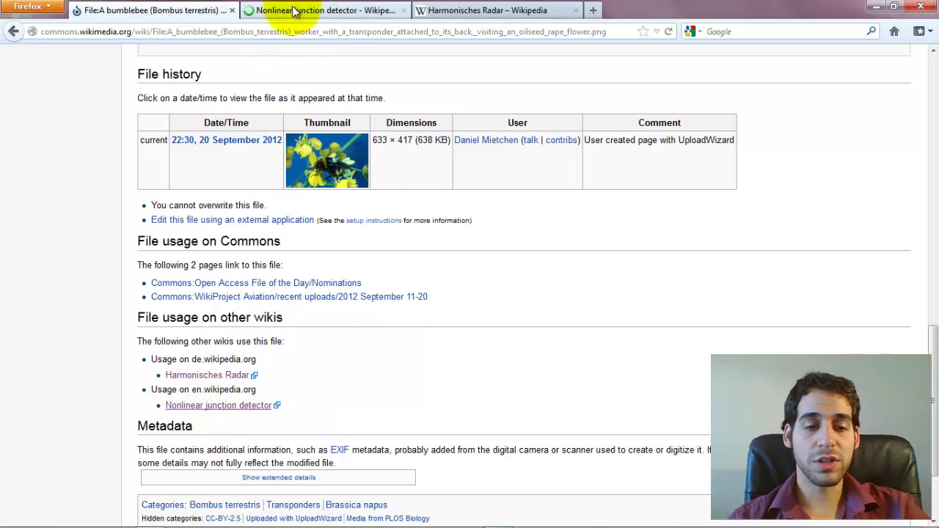
click(293, 10)
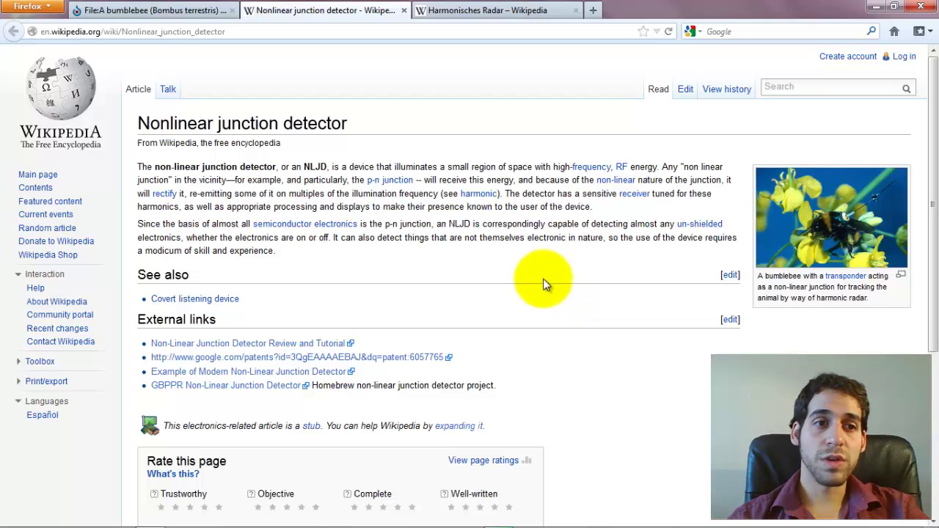
click(200, 12)
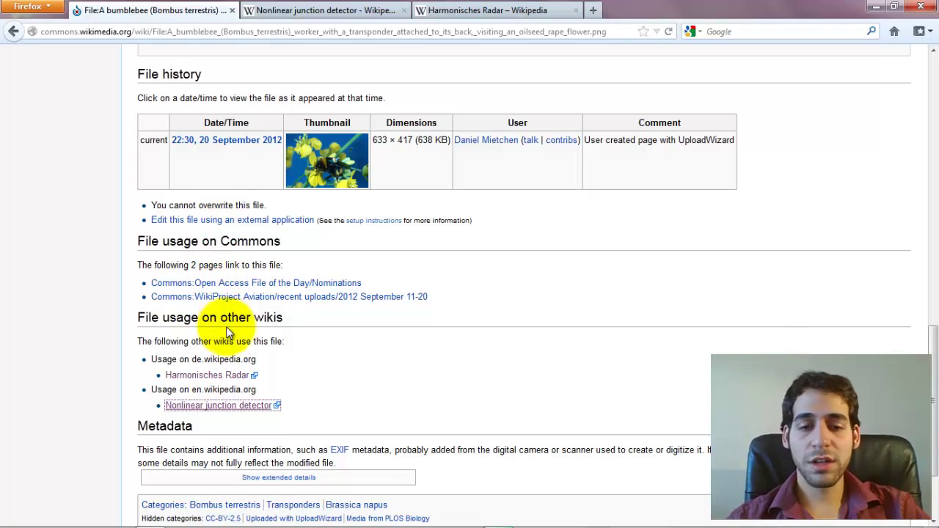
Search the English Wikipedia for "Transponder" and open that article
click(263, 11)
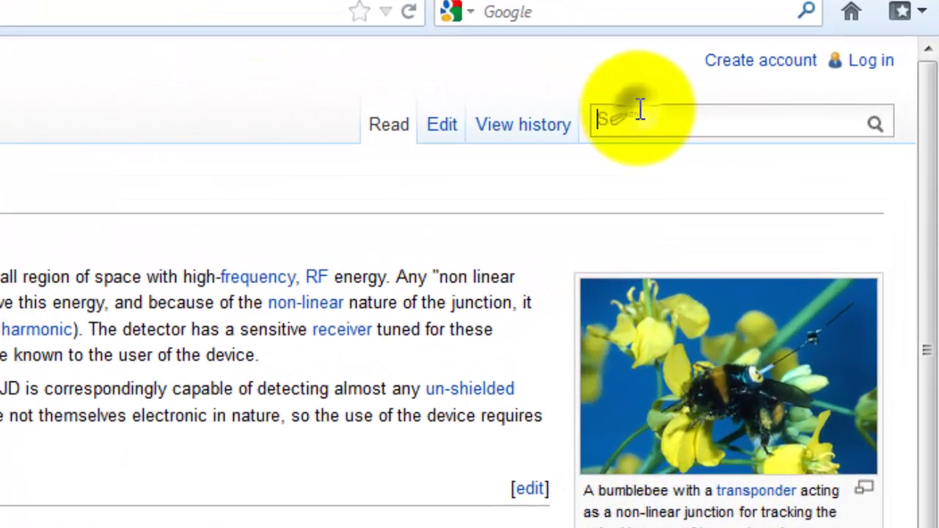
click(787, 82)
text(Transponder)
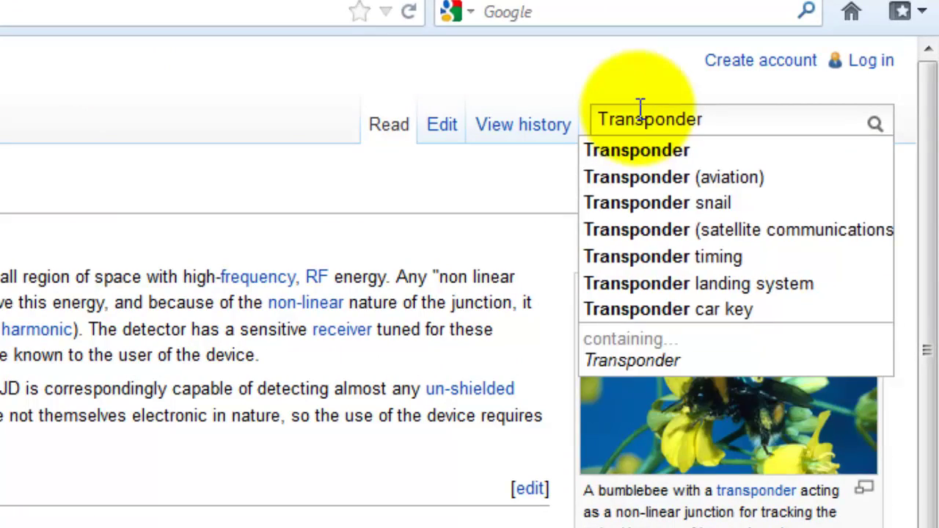
key(Return)
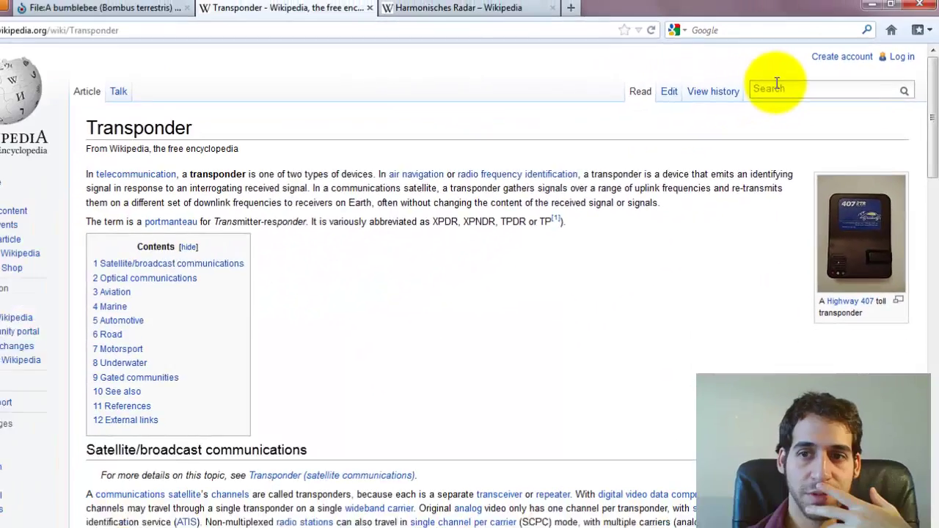
Read through the Transponder article's sections and images to judge whether the bumblebee picture could be used there
scroll(787, 81, down, 1)
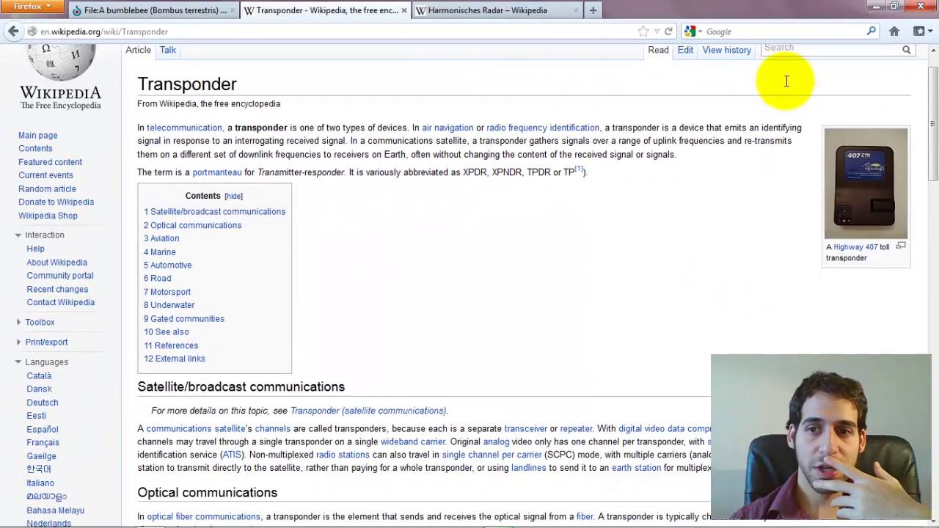
scroll(786, 83, down, 7)
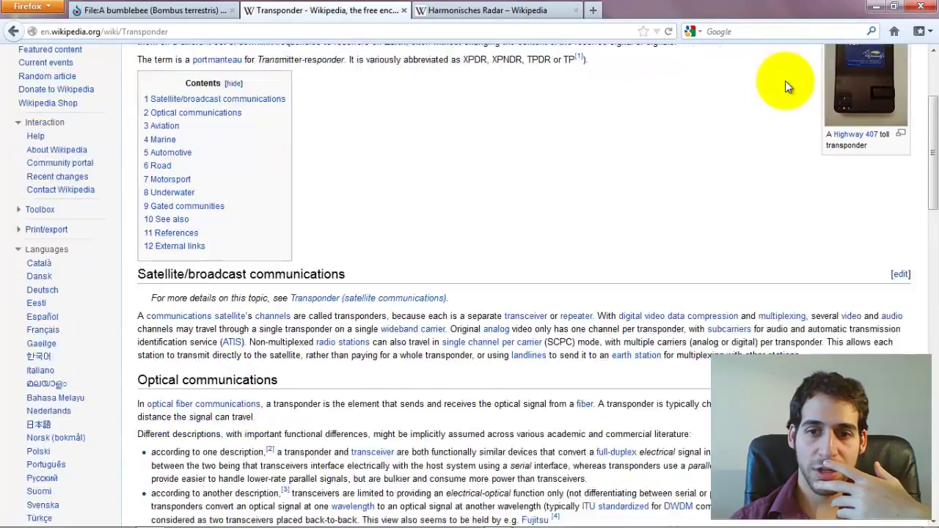
scroll(786, 86, down, 12)
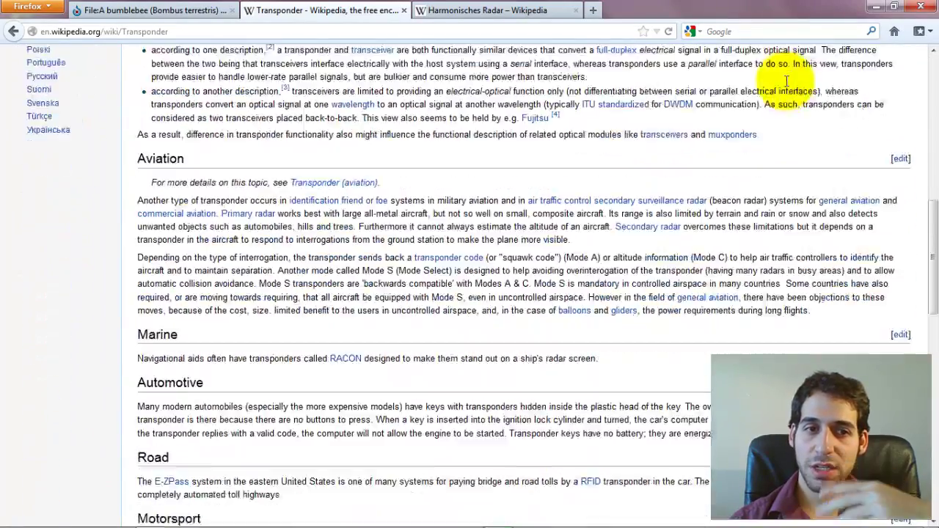
scroll(786, 85, down, 13)
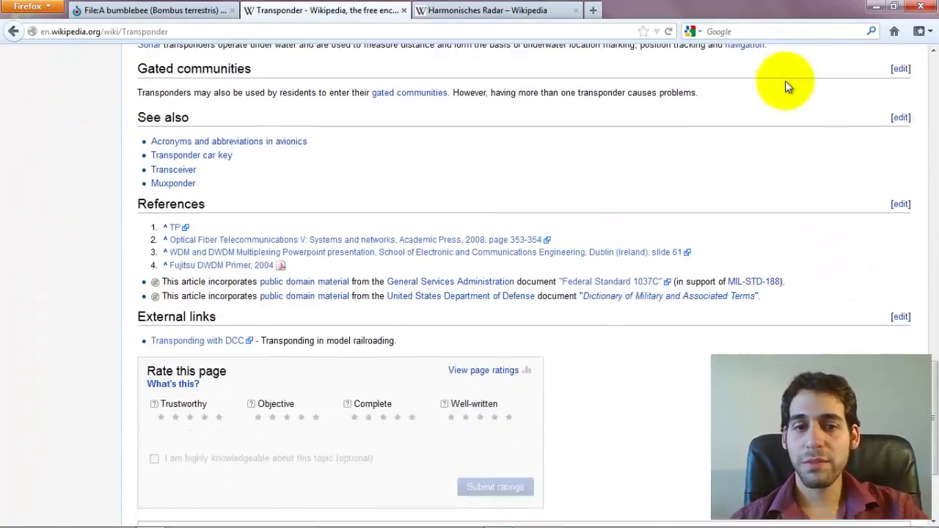
scroll(786, 86, up, 20)
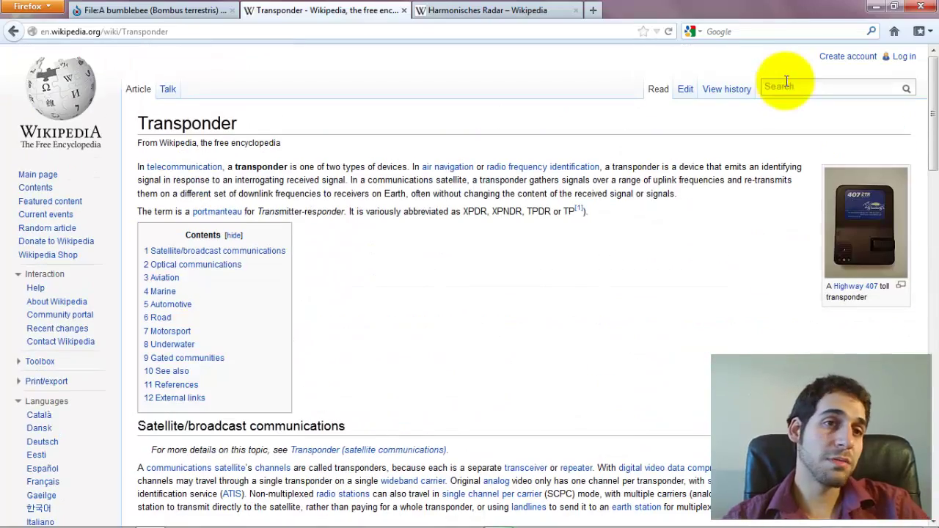
scroll(787, 85, down, 1)
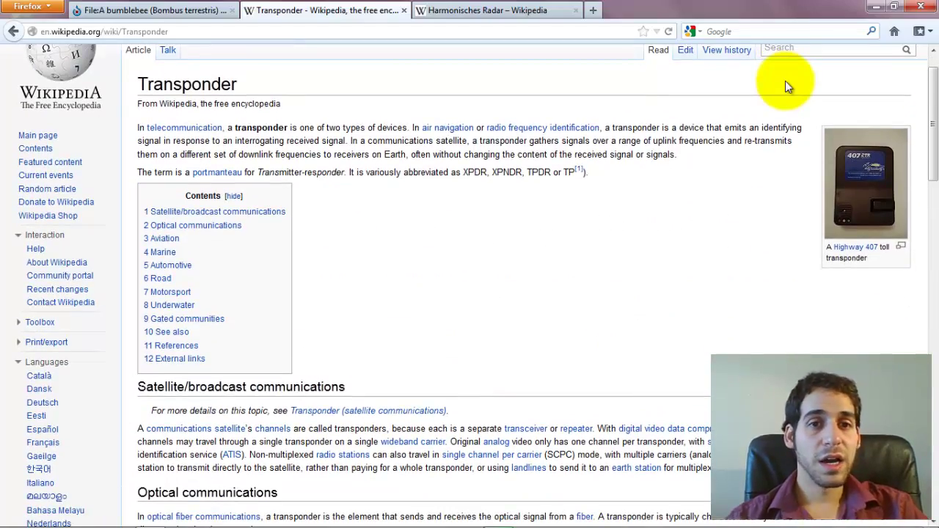
click(159, 13)
click(263, 15)
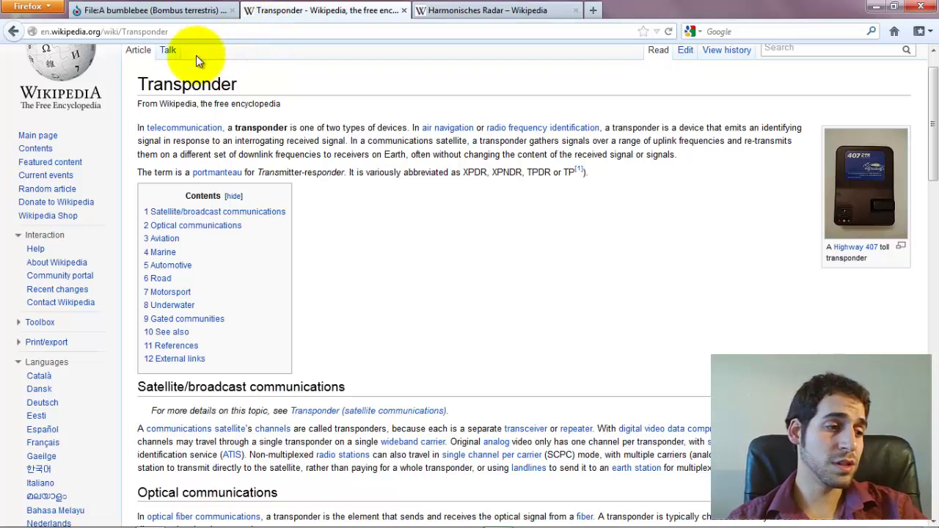
Return to the bumblebee file page on Commons and display the code for using the file on a wiki
click(155, 13)
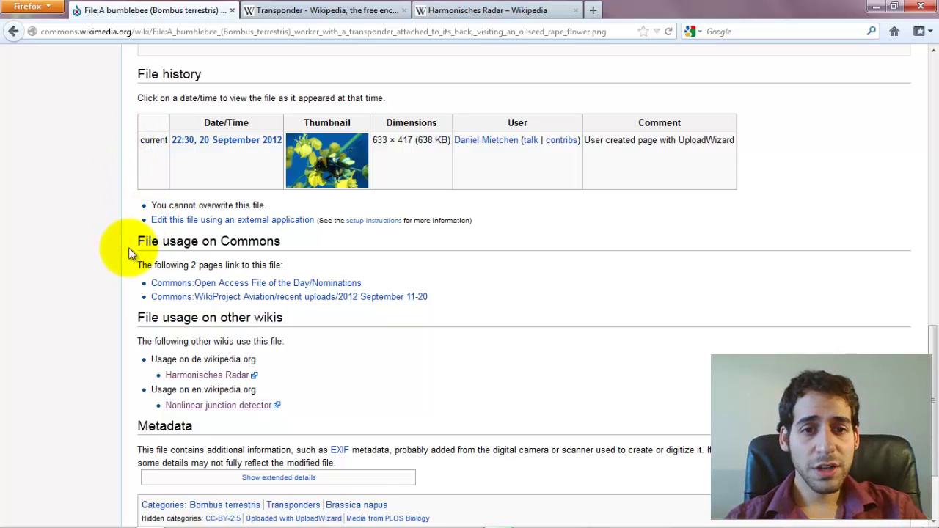
scroll(133, 248, up, 4)
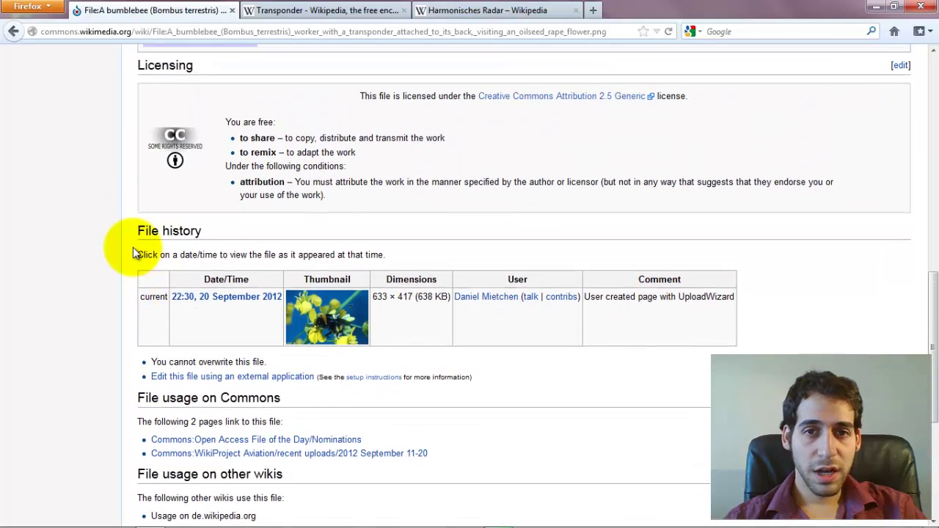
scroll(323, 312, up, 7)
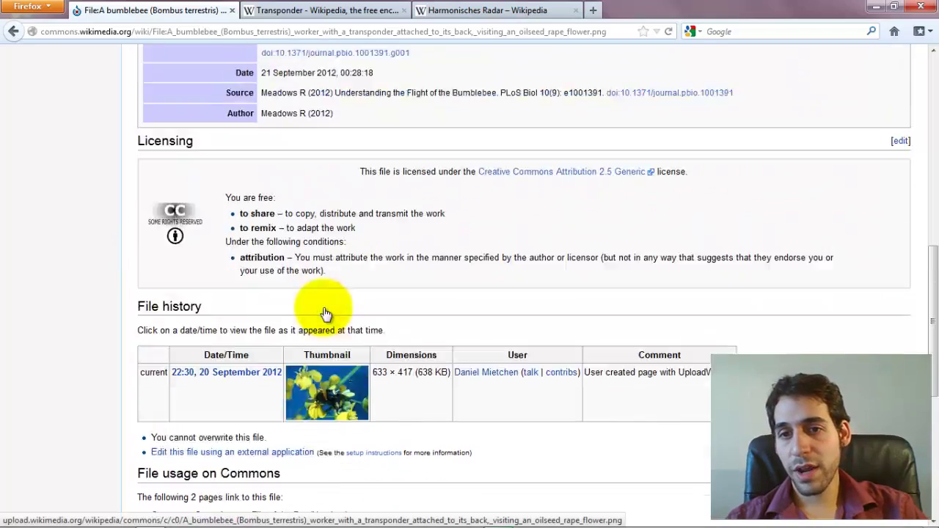
scroll(323, 311, up, 8)
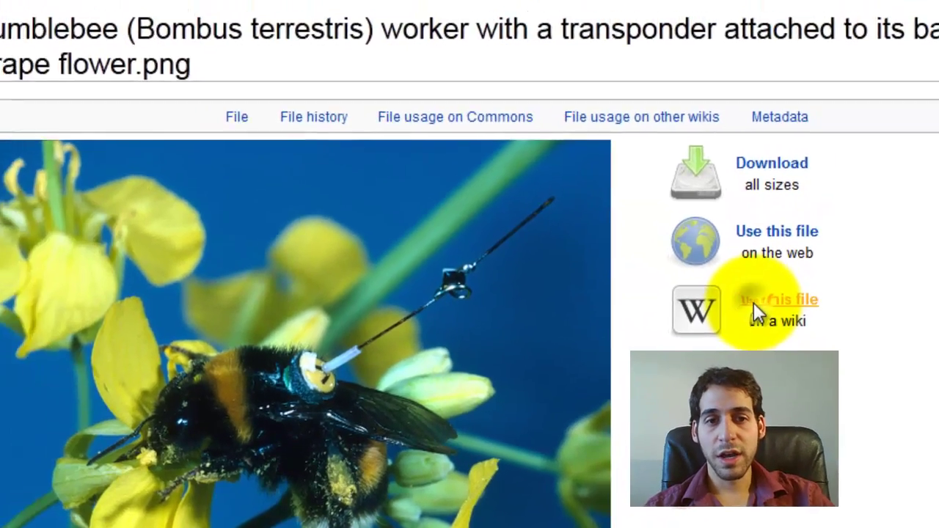
click(734, 283)
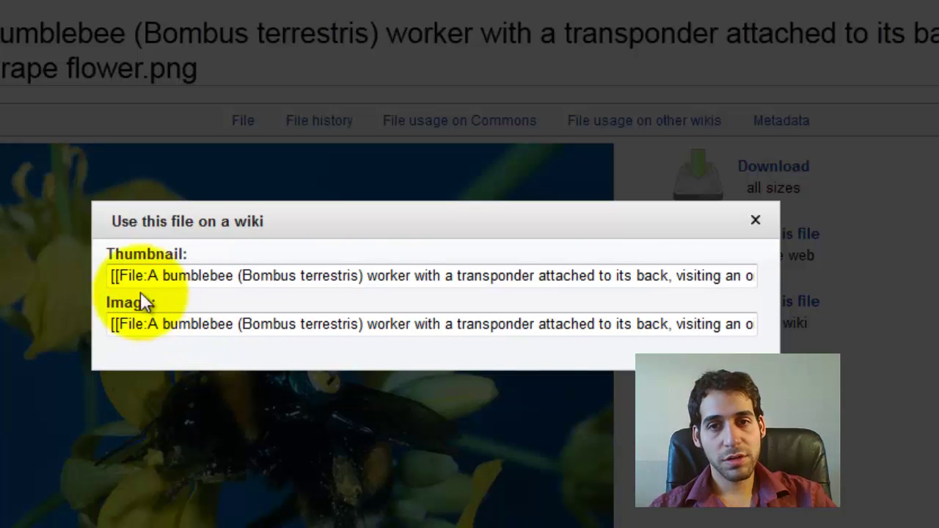
Copy the bumblebee file's thumbnail wiki code and close the dialog
click(122, 266)
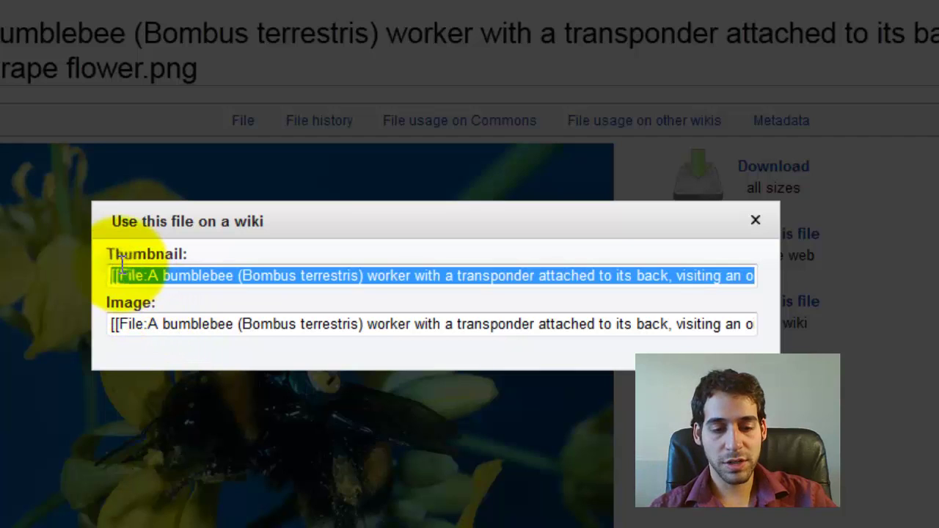
click(134, 275)
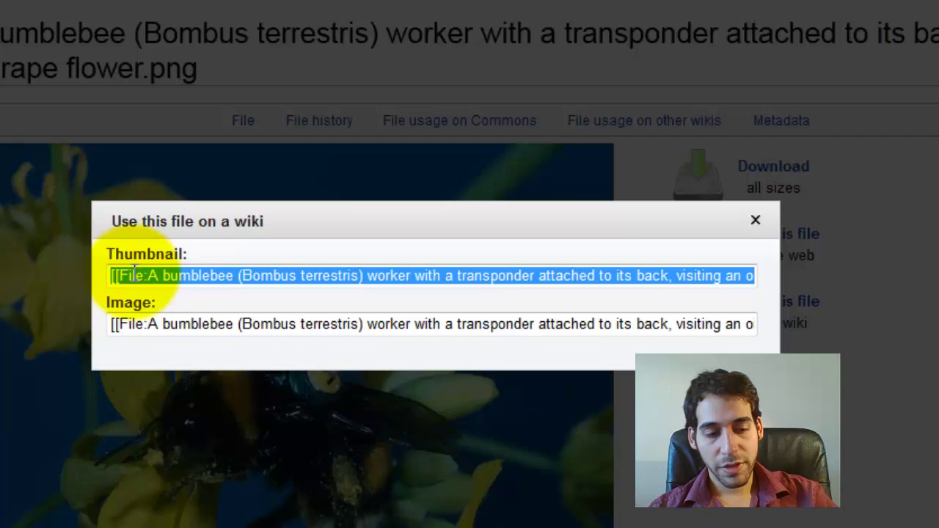
click(133, 273)
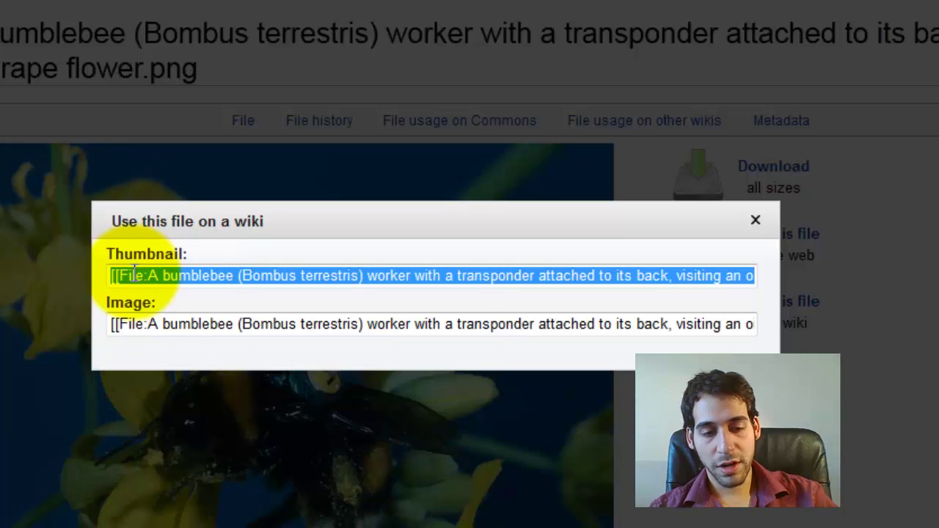
click(127, 269)
right_click(126, 269)
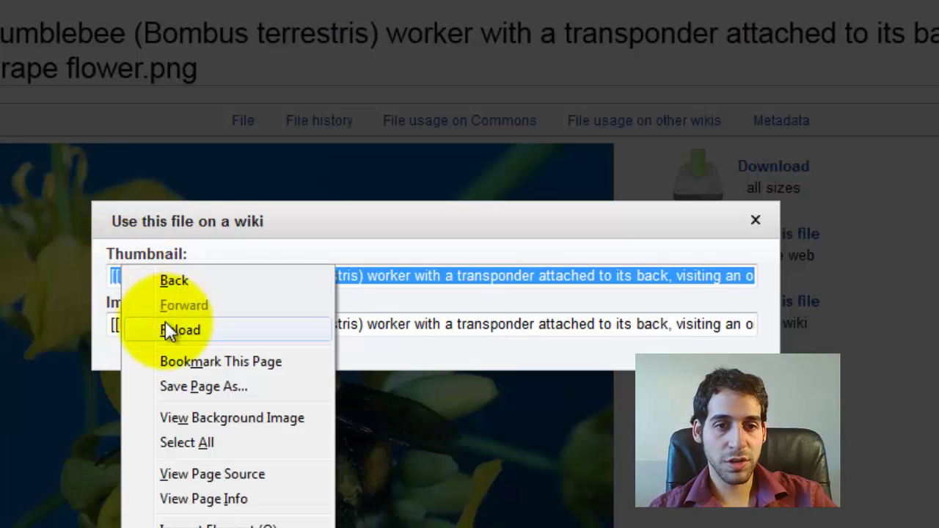
click(120, 279)
right_click(117, 285)
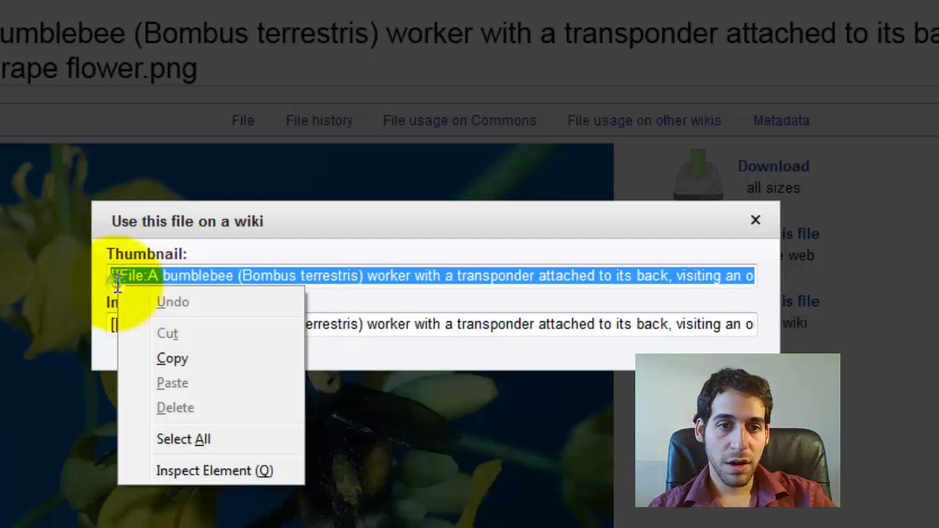
click(159, 356)
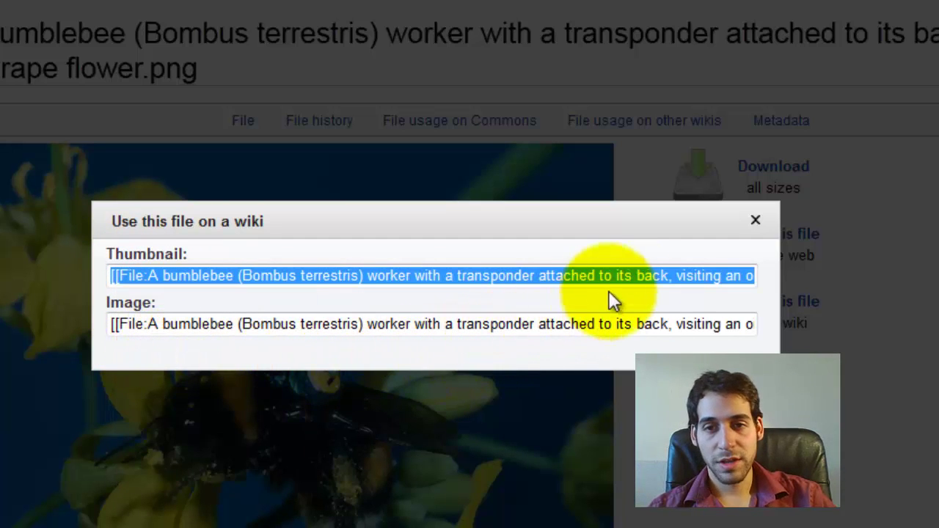
click(756, 220)
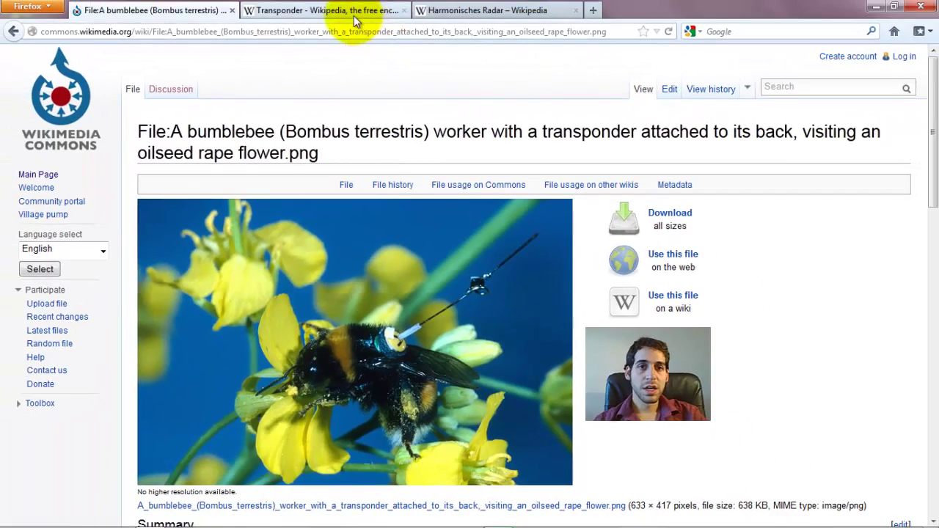
Switch back to the Transponder article and open it for editing
click(355, 20)
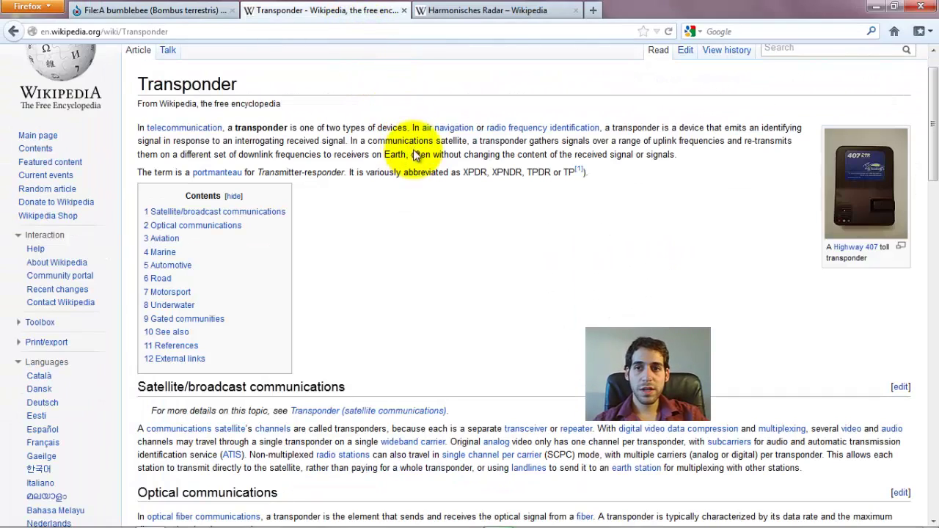
scroll(514, 121, up, 1)
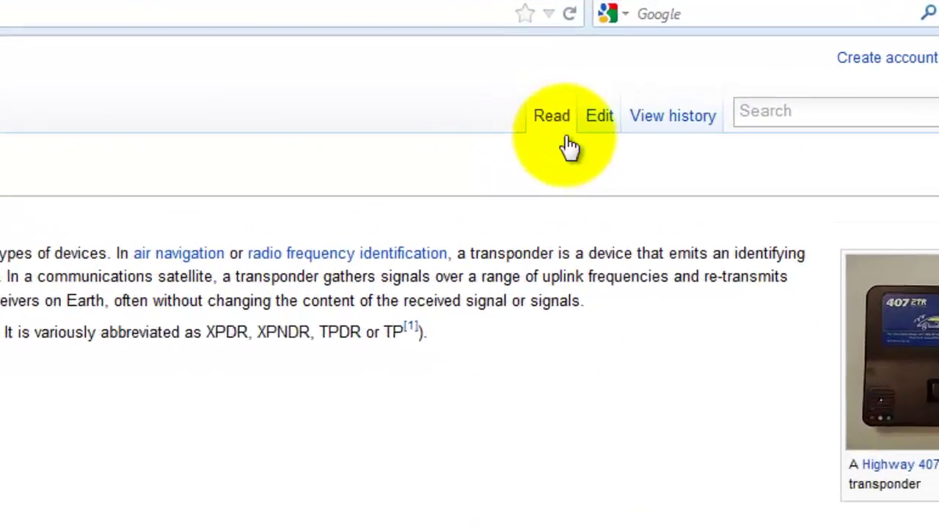
click(488, 184)
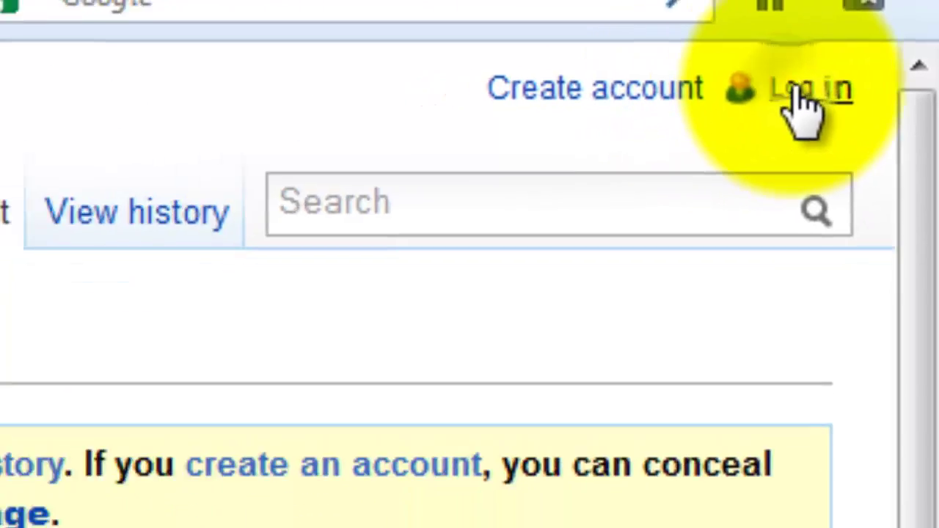
Log in to the Wikipedia account and return to editing the Transponder article
click(778, 110)
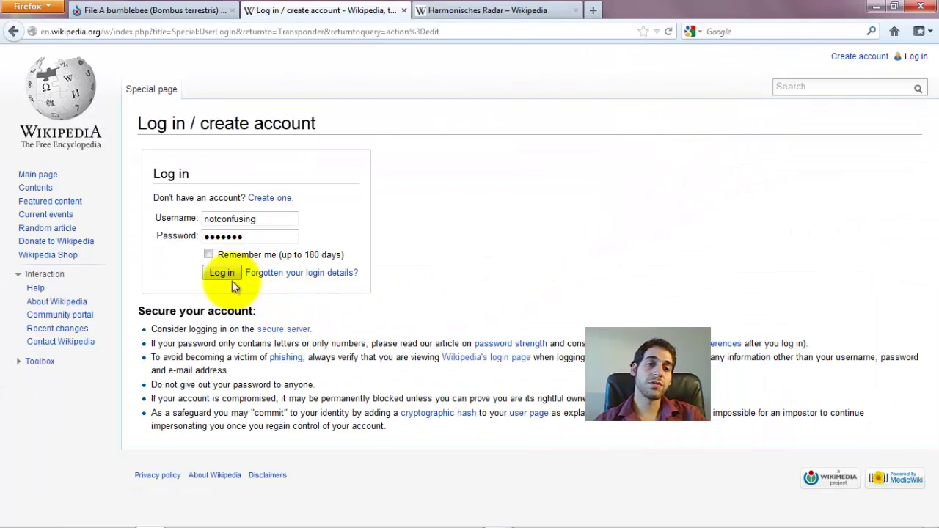
click(225, 277)
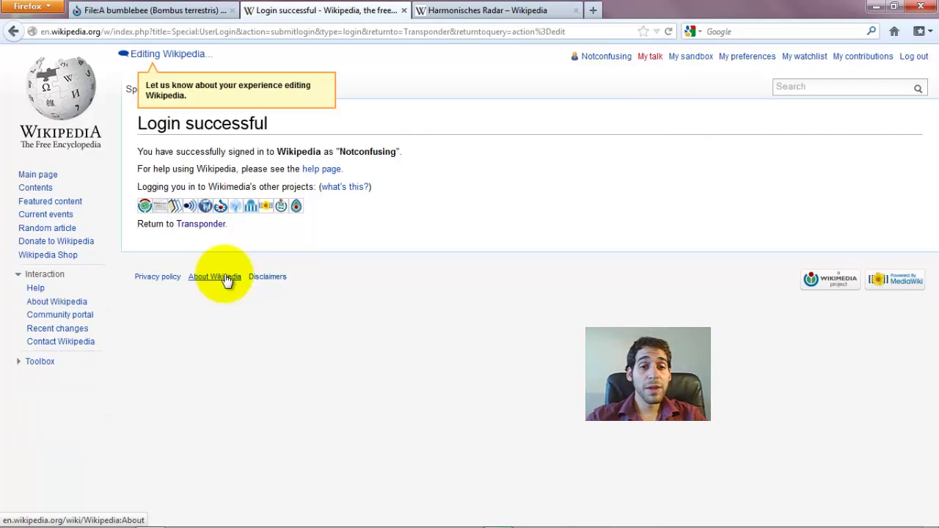
click(202, 228)
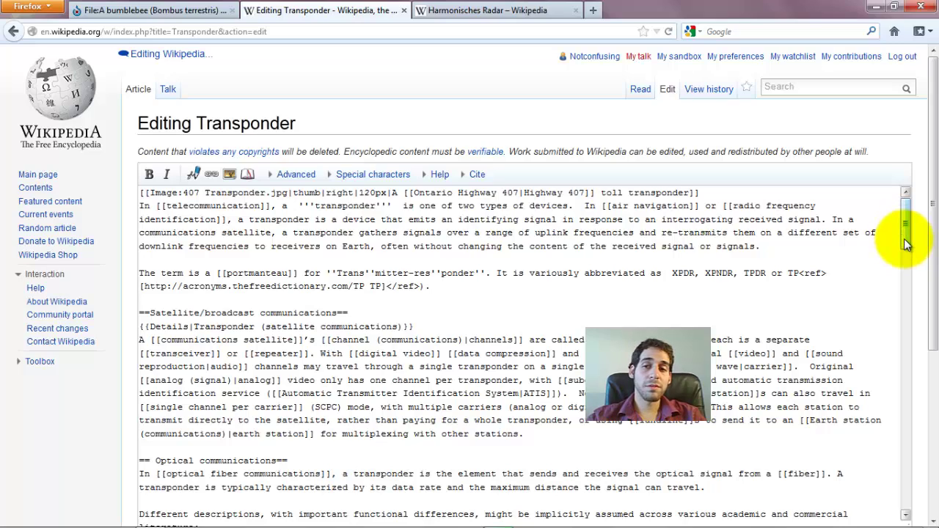
Look through the opening, satellite and optical communications sections of the Transponder wikitext for a suitable place for the image
drag(908, 244, 908, 265)
triple_click(858, 350)
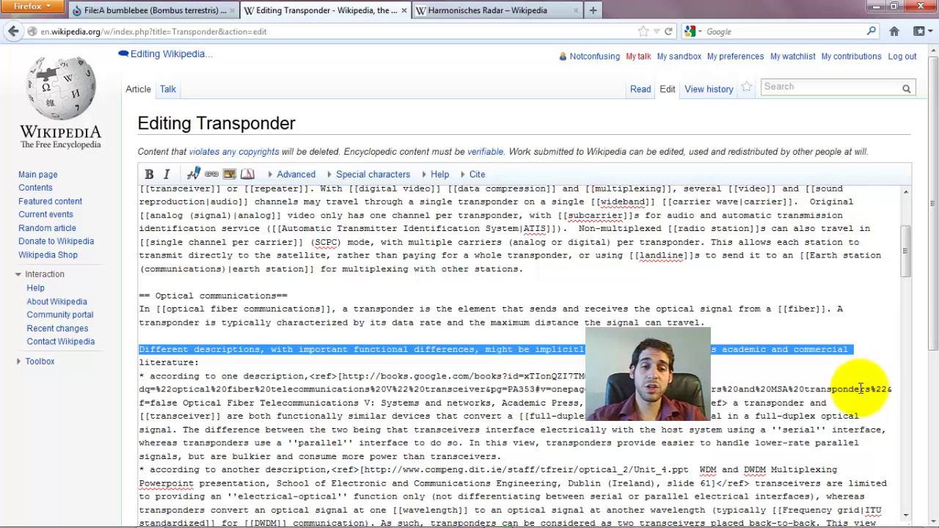
click(830, 363)
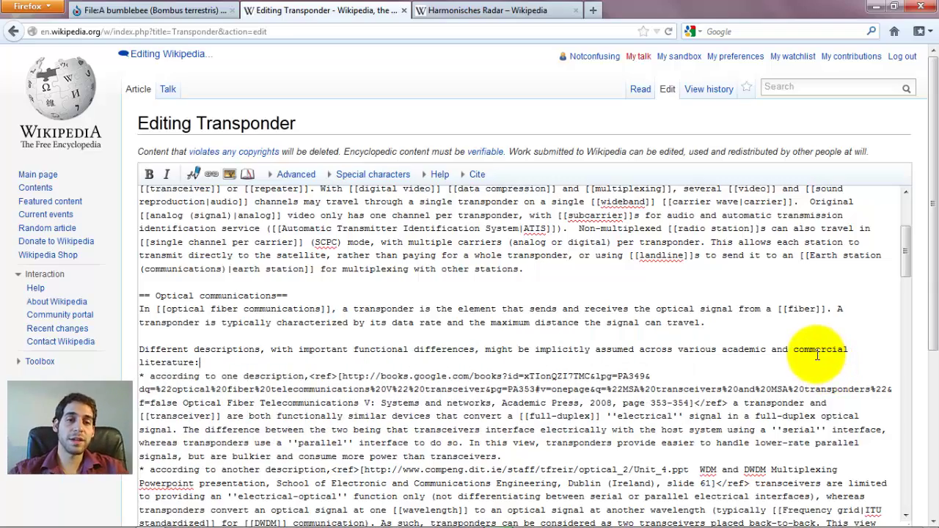
scroll(818, 356, up, 10)
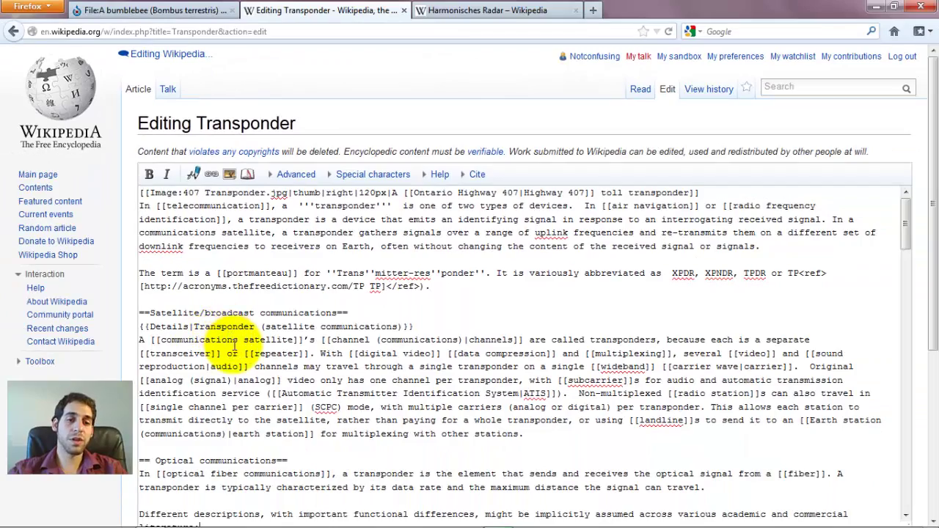
scroll(235, 341, down, 1)
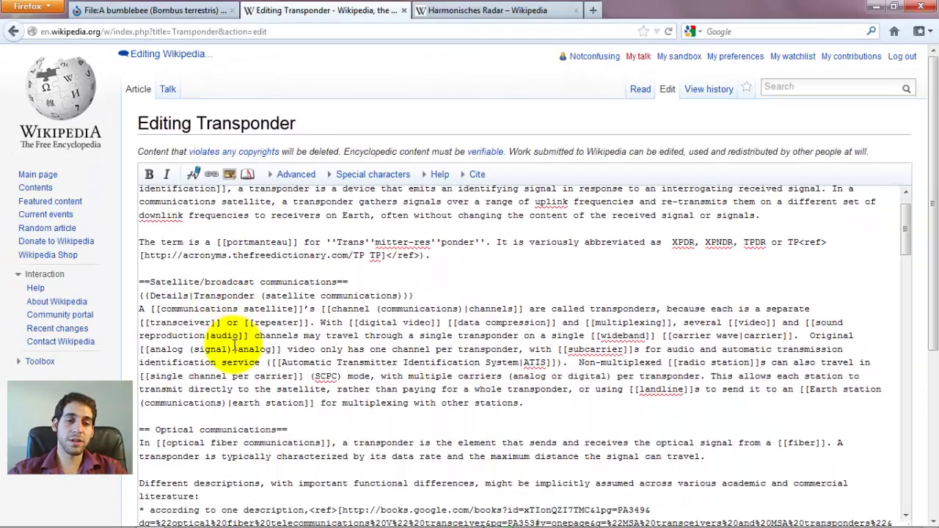
scroll(250, 370, down, 1)
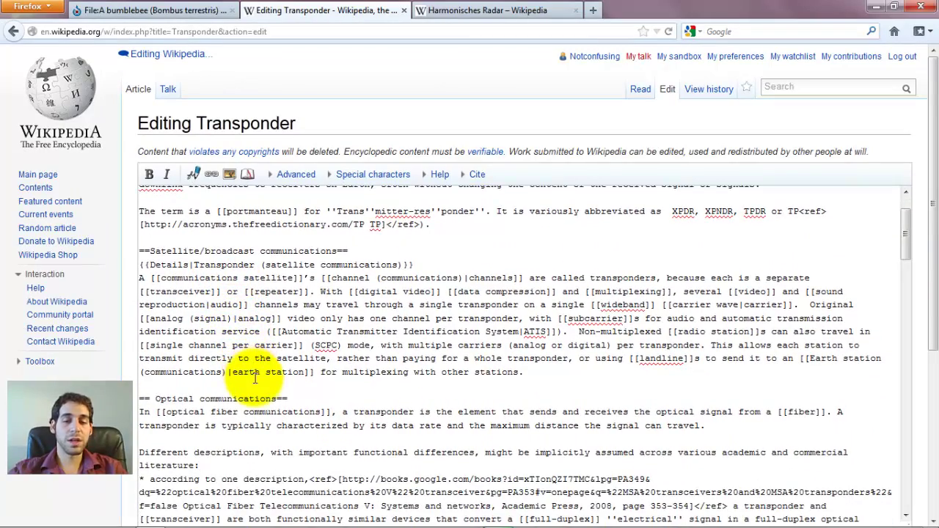
scroll(260, 387, down, 2)
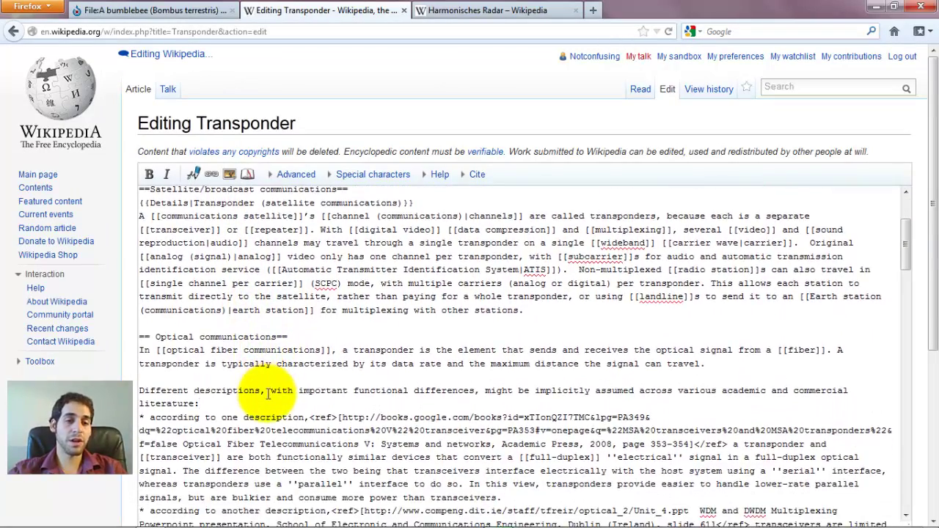
scroll(271, 400, down, 1)
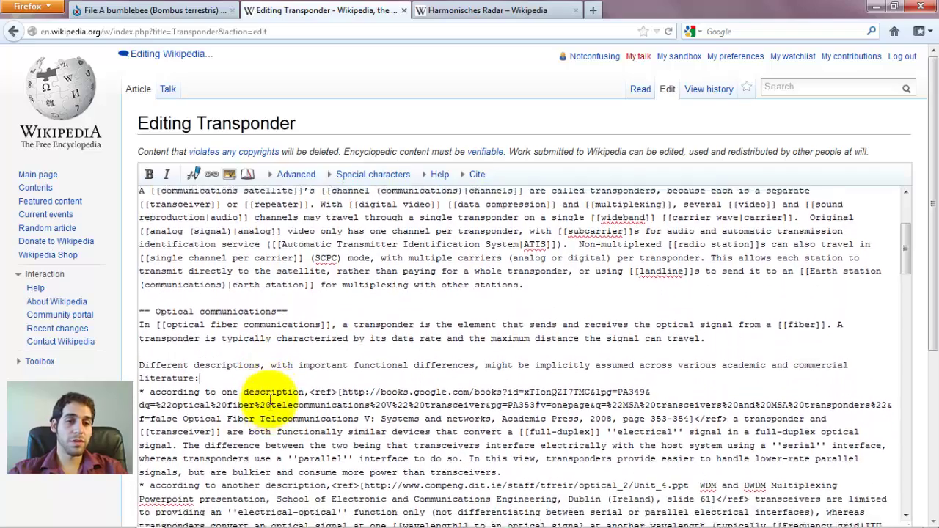
scroll(272, 398, up, 2)
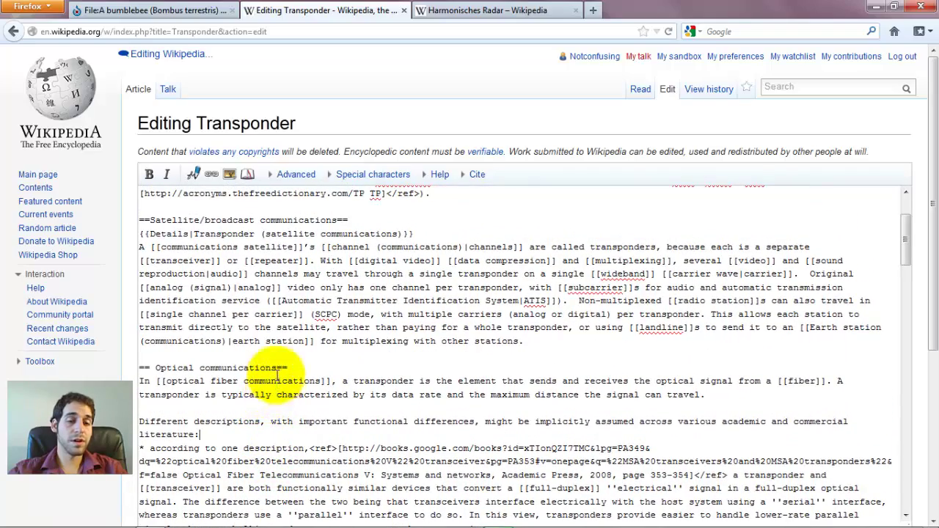
scroll(275, 376, up, 3)
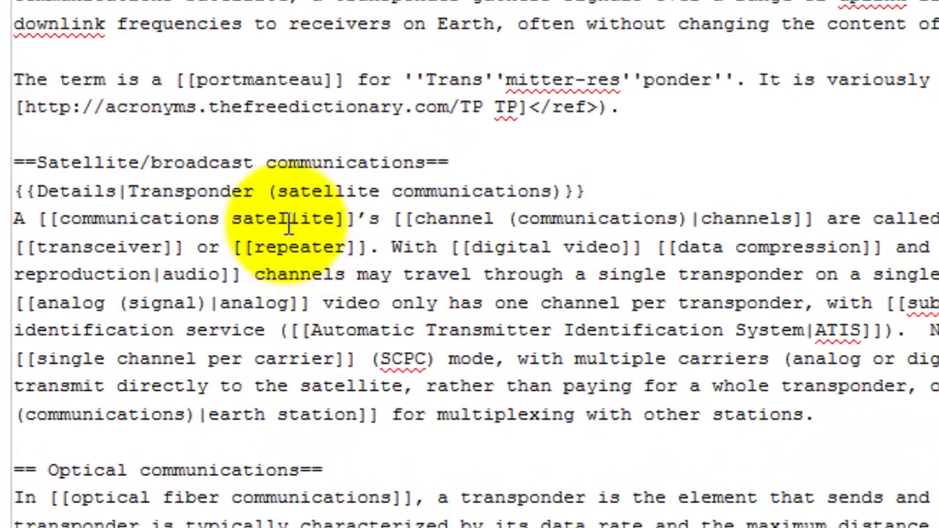
Paste the copied bumblebee thumbnail code on a new line below the Details template in the Aviation section
scroll(210, 157, down, 3)
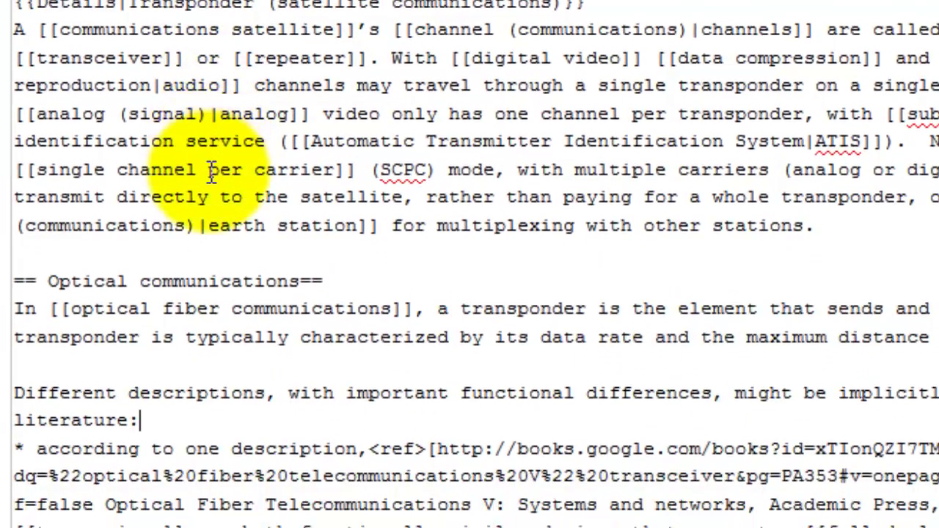
scroll(211, 177, down, 6)
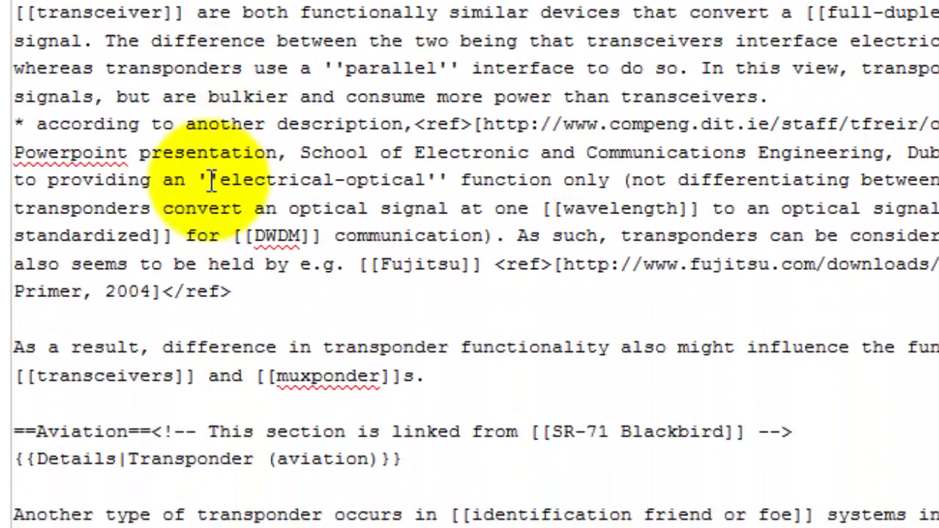
scroll(209, 198, down, 3)
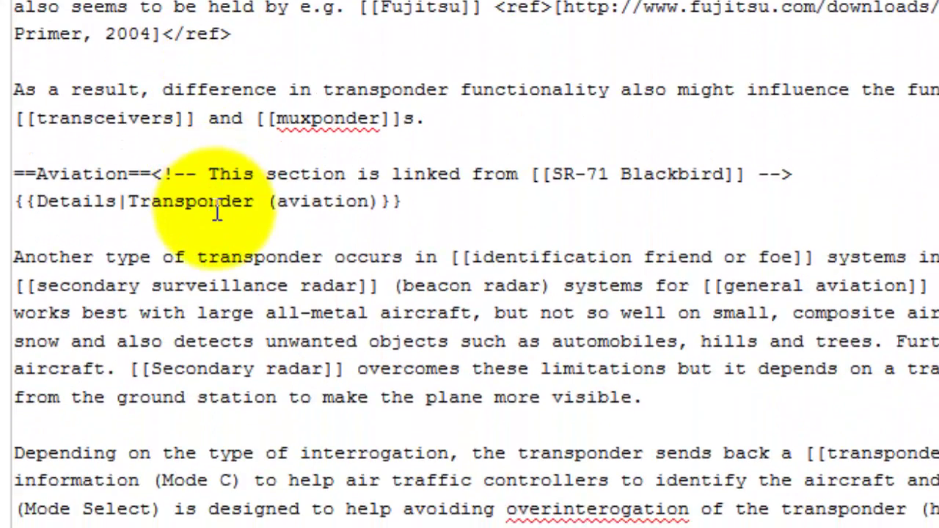
click(174, 251)
key(Return)
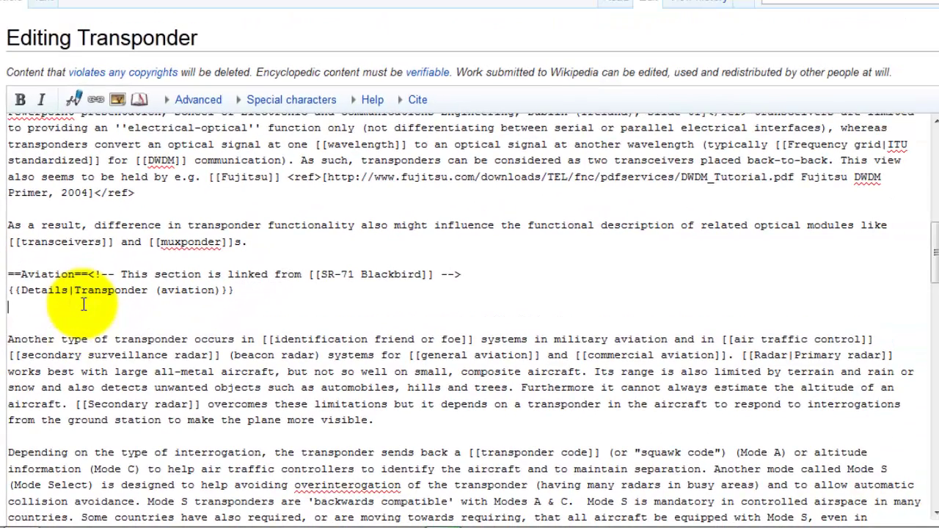
text([[File:A bumblebee (Bombus terrestris) worker with a transponder attached to its back, visiting an oilseed rape flower.png|thumb|A bumblebee (Bombus terrestris) worker with a transponder attached to its back, visiting an oilseed rape flower]])
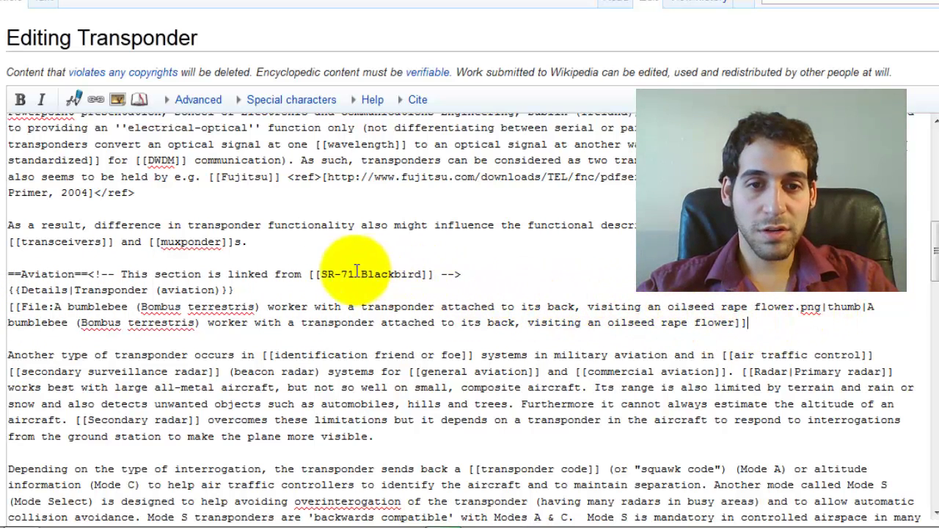
drag(261, 308, 143, 308)
key(BackSpace)
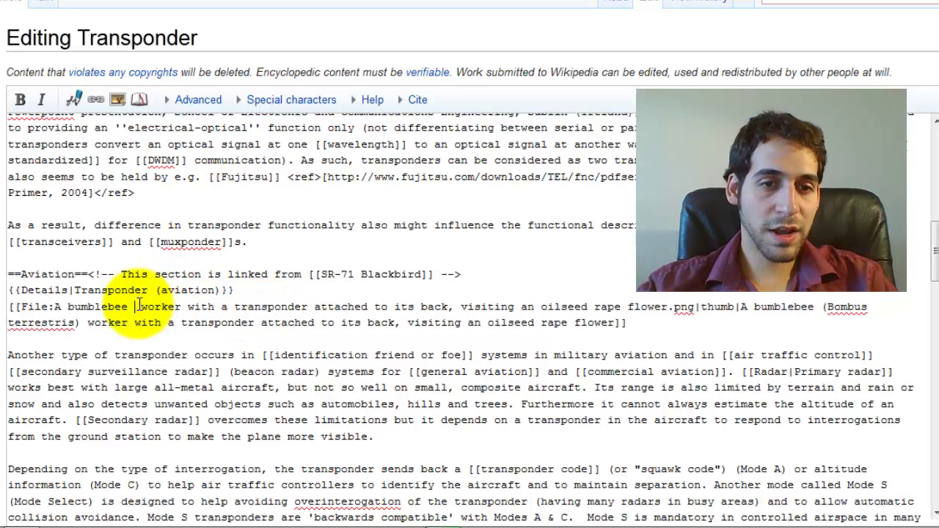
key(BackSpace)
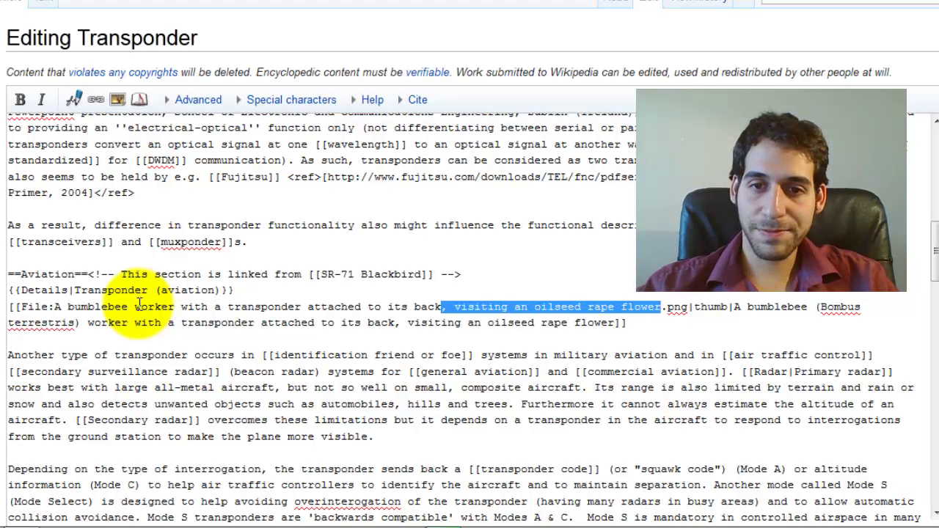
key(Delete)
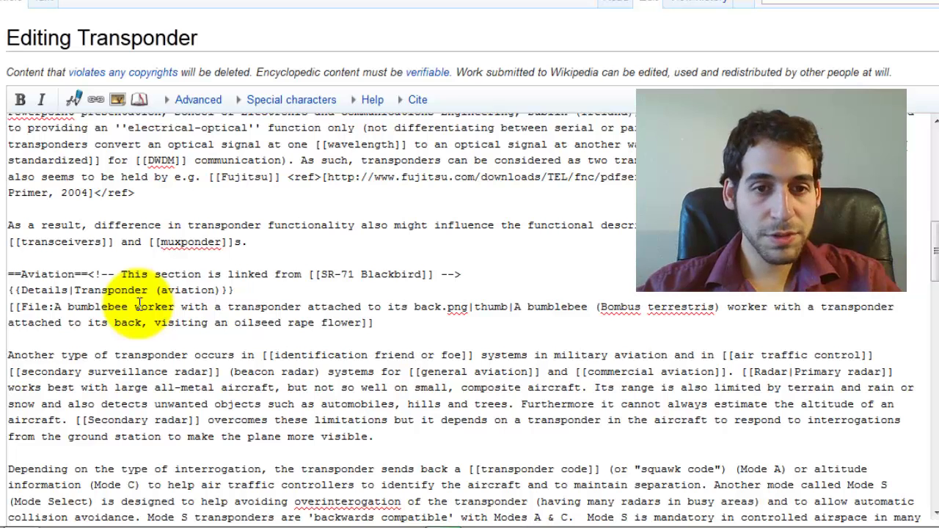
key(ctrl+z)
key(ctrl+z)
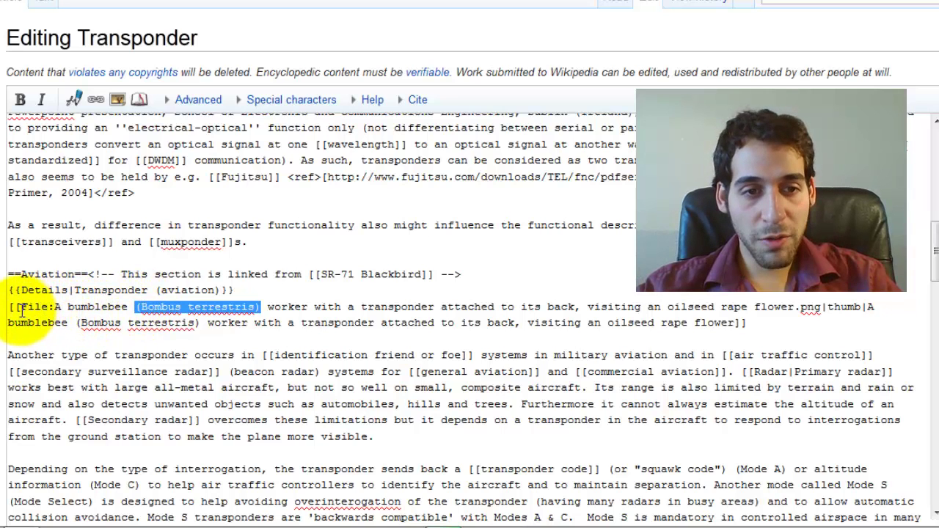
drag(22, 307, 824, 308)
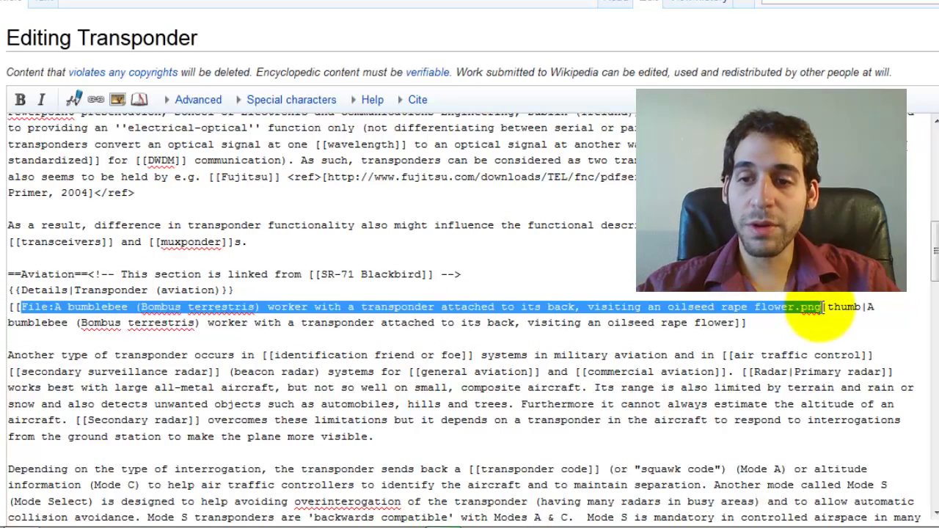
Delete "(Bombus terrestris)" from the thumbnail's caption, leaving a single space between "bumblebee" and "worker"
click(822, 307)
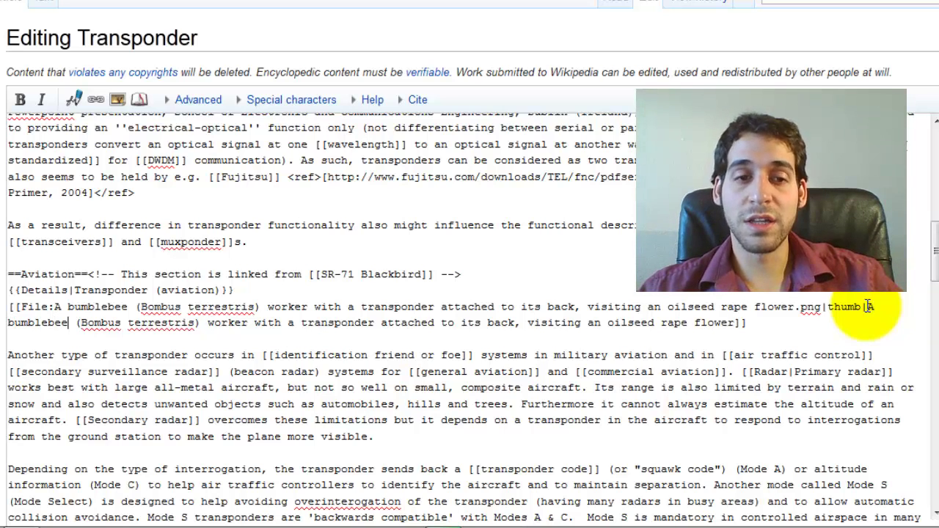
key(shift+Right)
key(shift+Right)
key(shift+Right)
key(shift+Right)
key(shift+Right)
key(shift+Right)
key(shift+Right)
key(shift+Right)
key(shift+Right)
key(shift+Right)
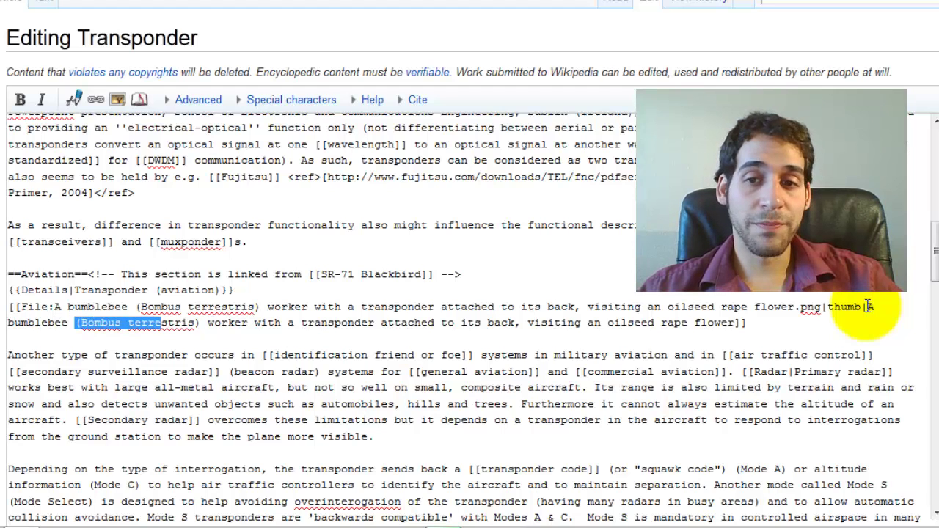
key(BackSpace)
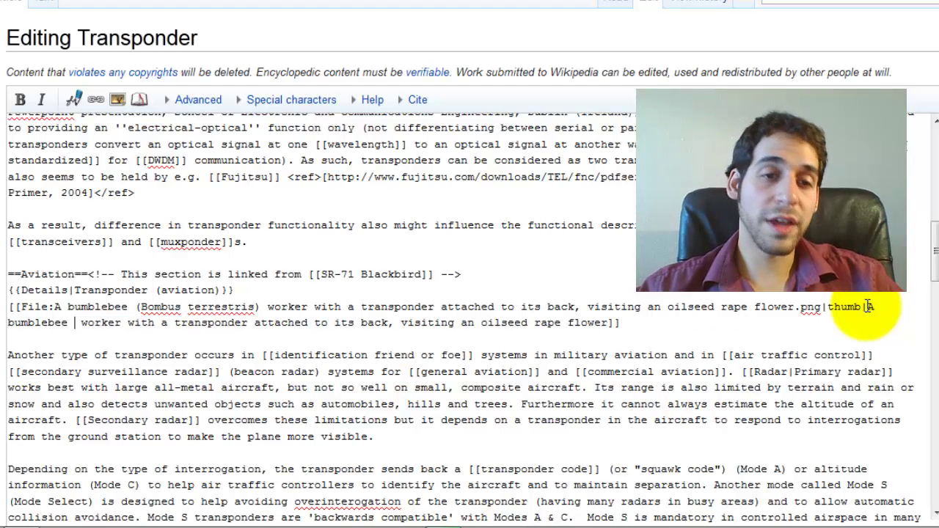
key(BackSpace)
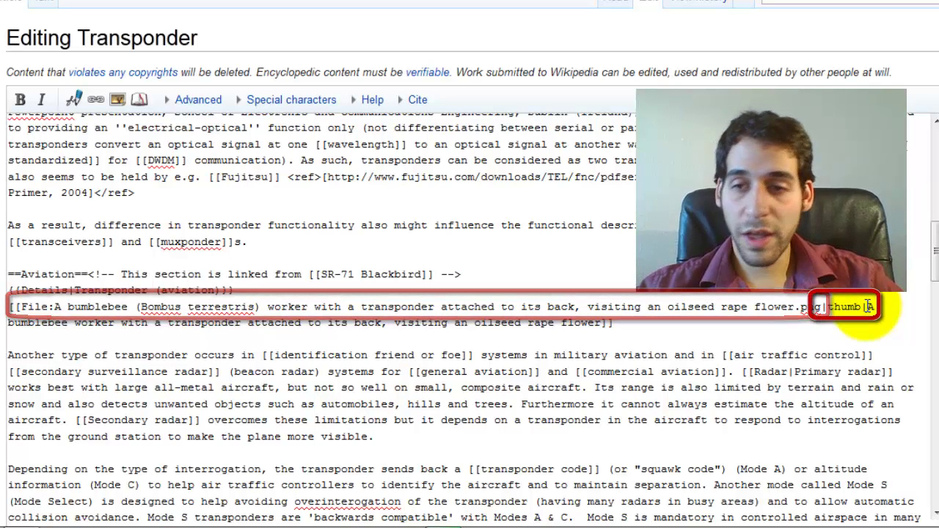
Replace ", visiting an oilseed rape flower" at the end of the thumbnail's caption with a full stop
double_click(848, 307)
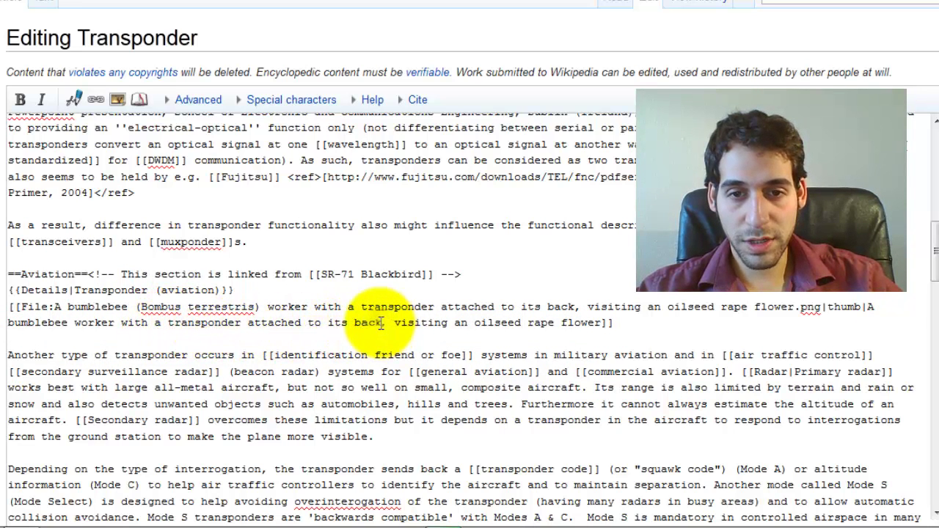
drag(432, 325, 601, 318)
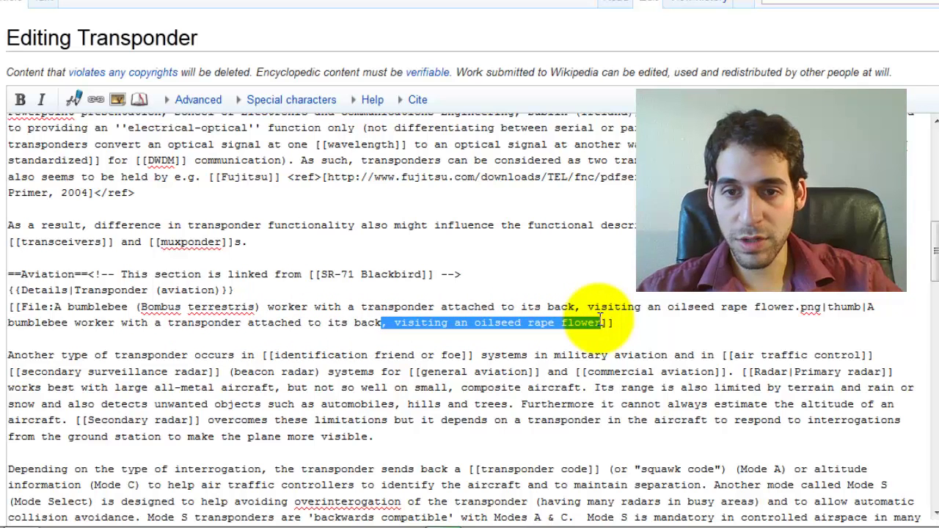
key(Delete)
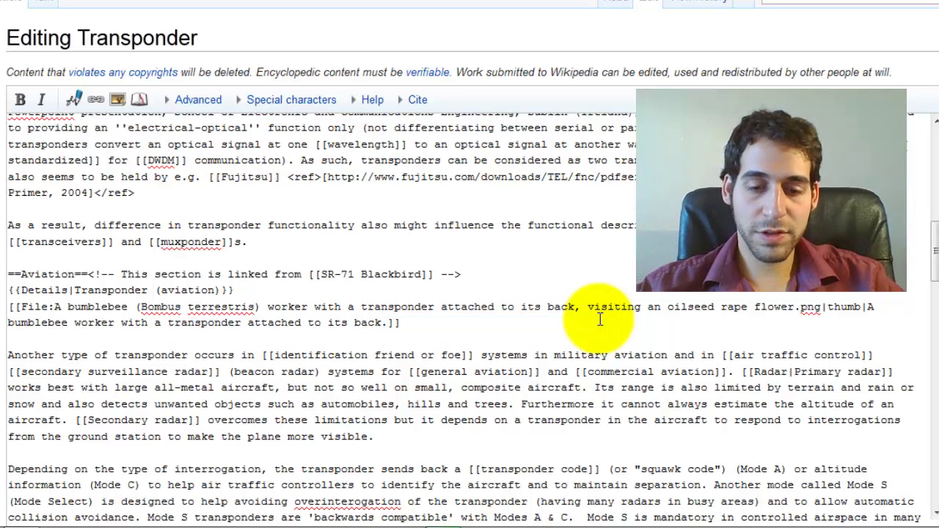
key(End)
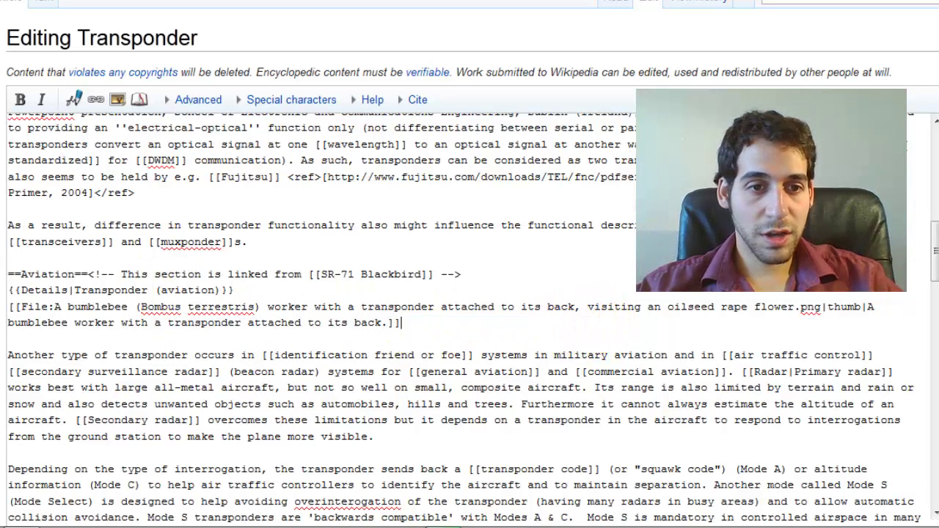
Save the article with the edit summary "Added image of bee with a transponder in aviation" and view the published Aviation section
scroll(470, 331, down, 4)
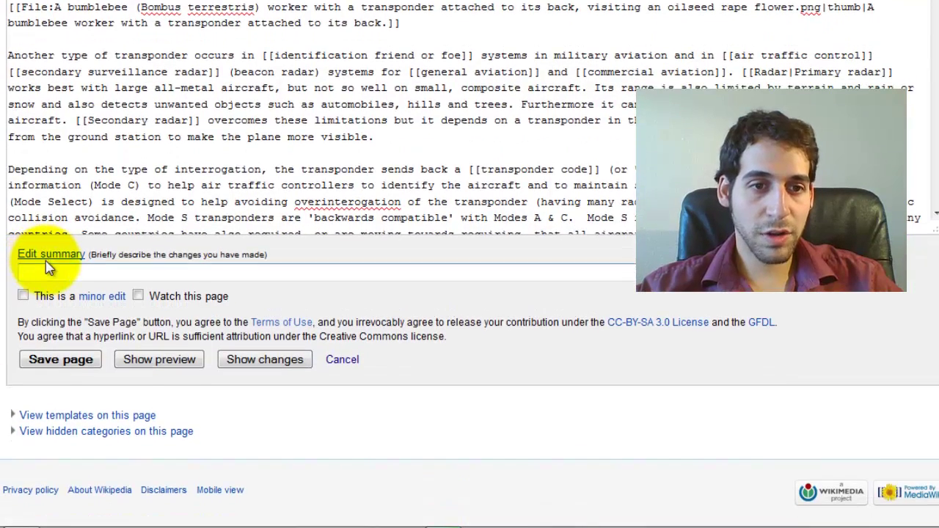
click(44, 270)
text(A)
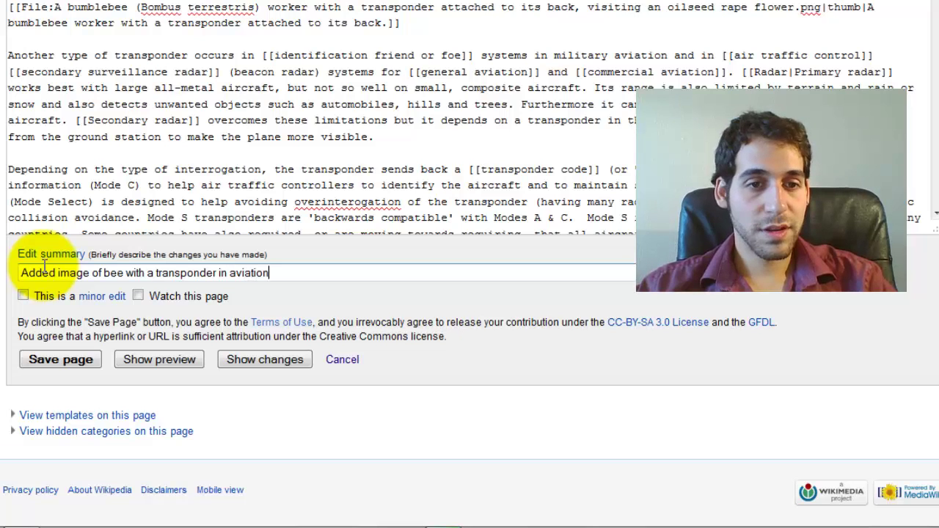
click(56, 367)
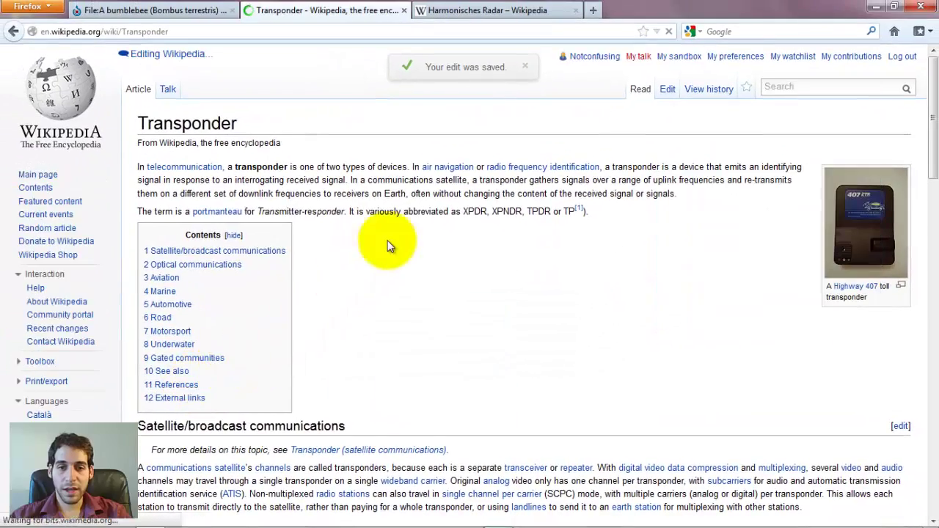
scroll(400, 233, down, 10)
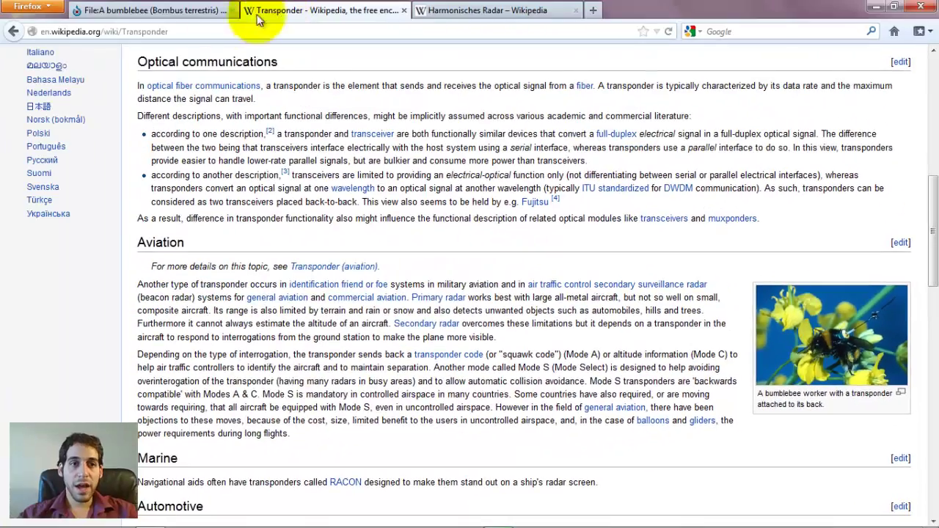
Return to the bumblebee file page on Commons, check its file usage on other wikis, and go back to the page's beginning
click(143, 13)
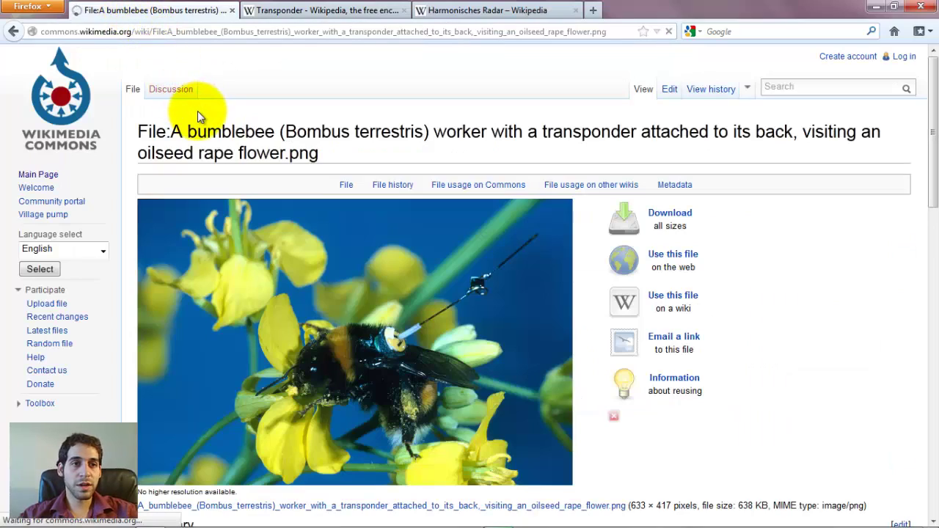
middle_click(221, 125)
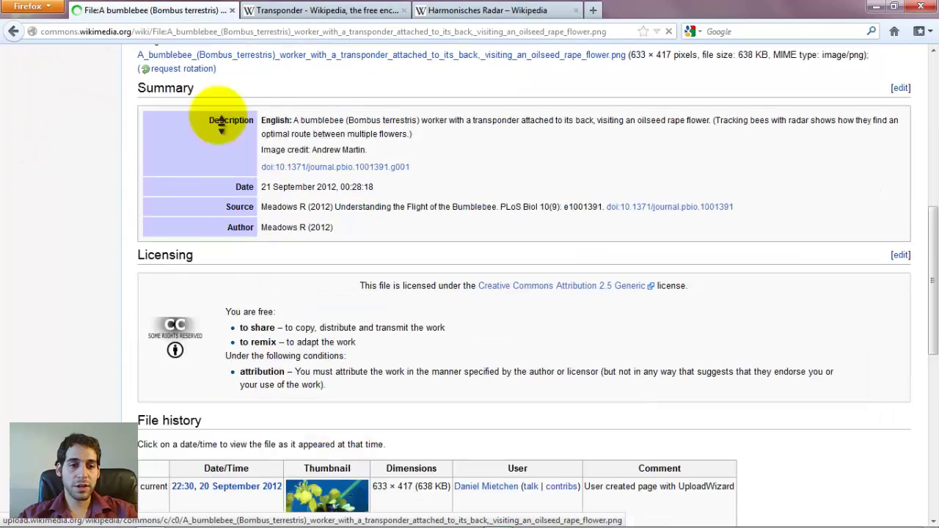
scroll(221, 125, down, 8)
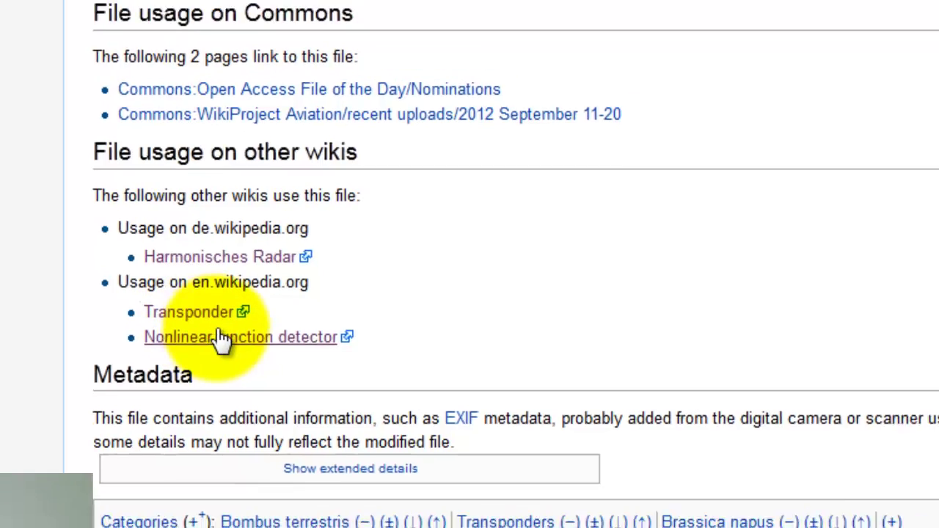
scroll(218, 336, up, 10)
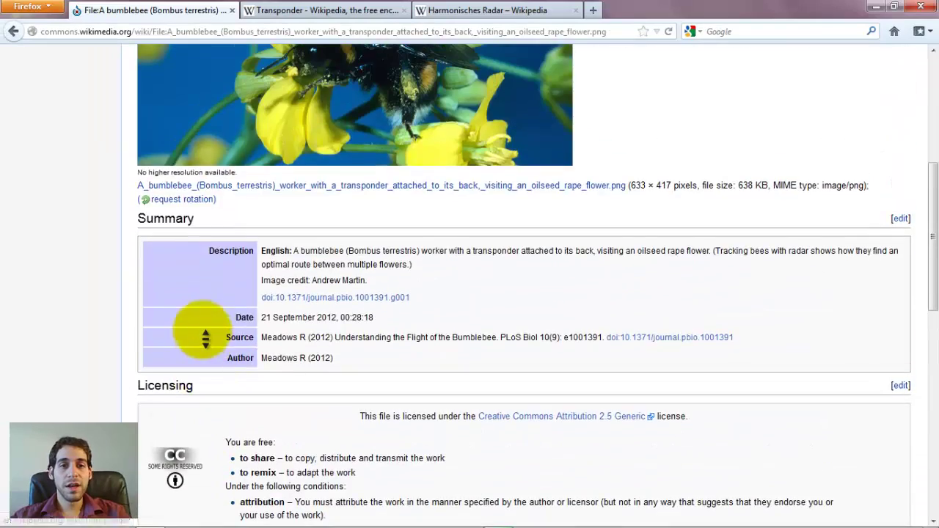
scroll(205, 337, up, 5)
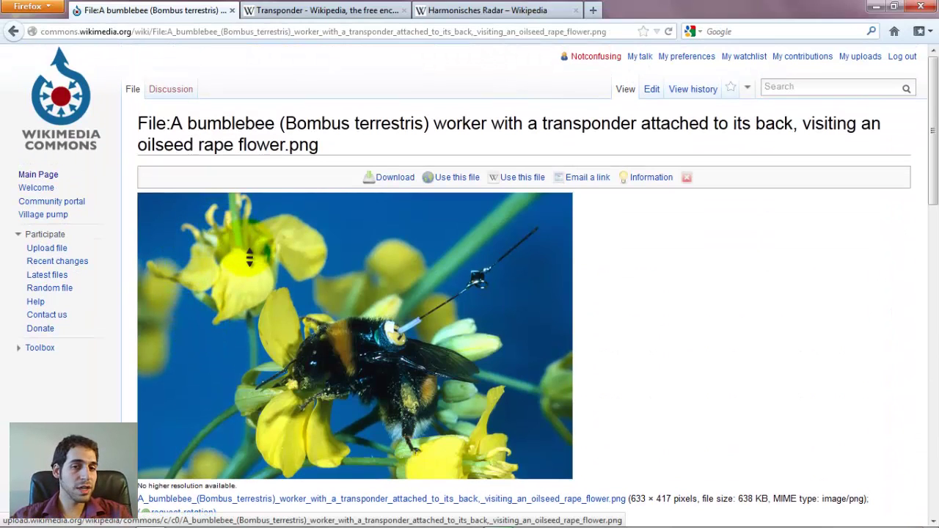
click(133, 95)
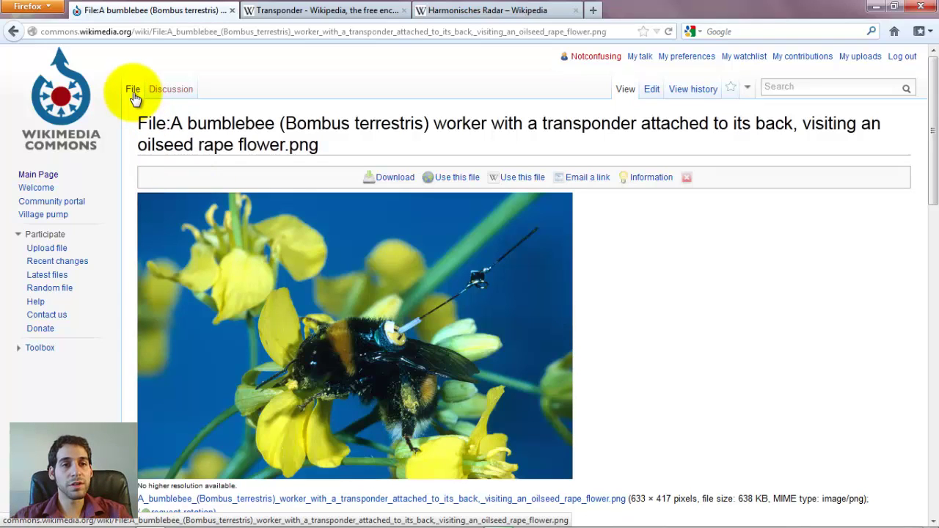